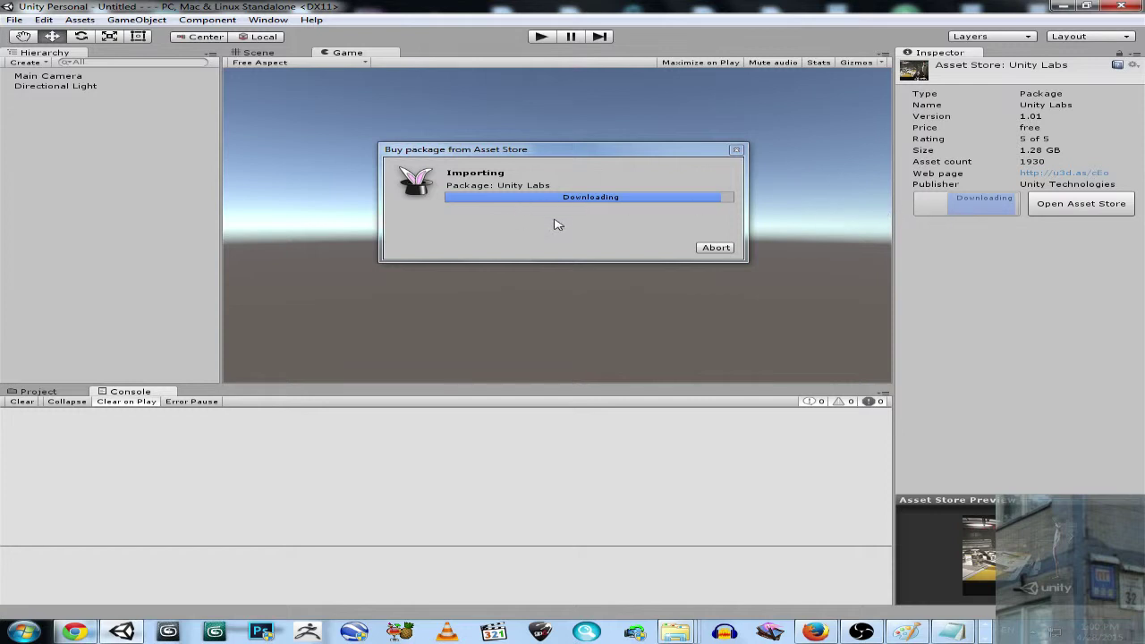
Open the Unity Technologies folder in Asset Store-5.x and select the Unity Labs .tmp download file.
{"action": "left_click", "coordinate": [676, 632]}
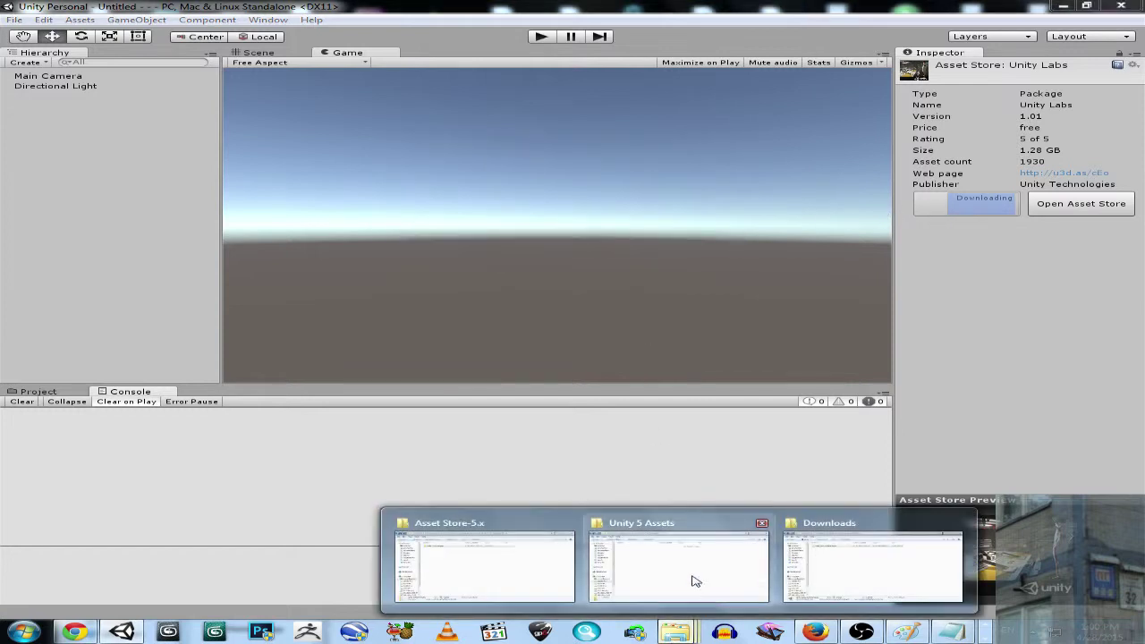
{"action": "left_click", "coordinate": [496, 526]}
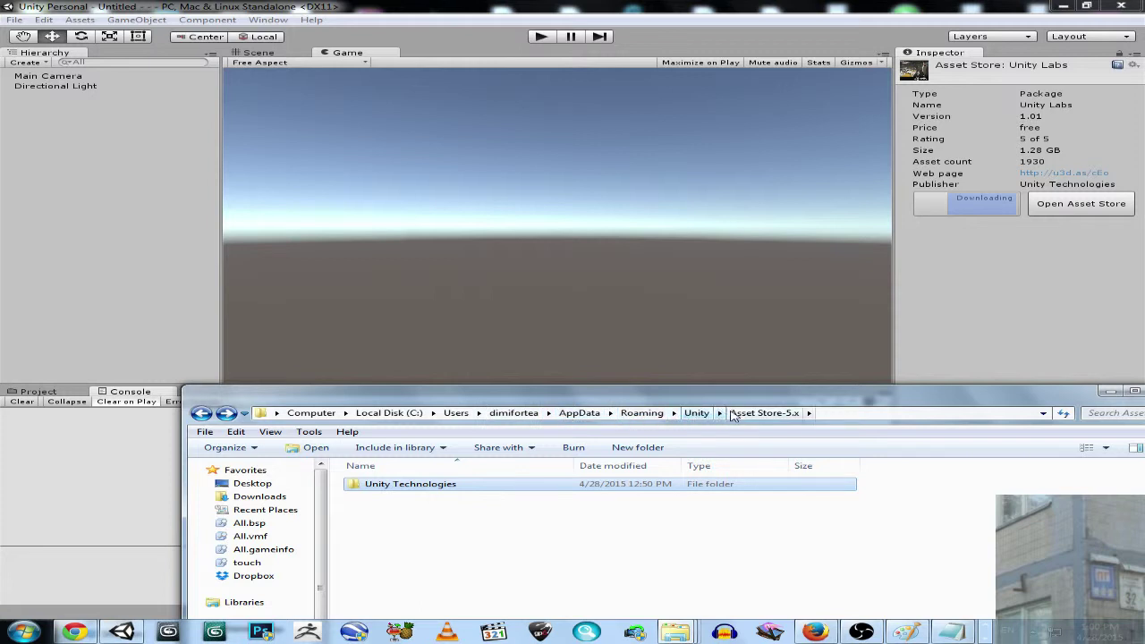
{"action": "left_click", "coordinate": [407, 532]}
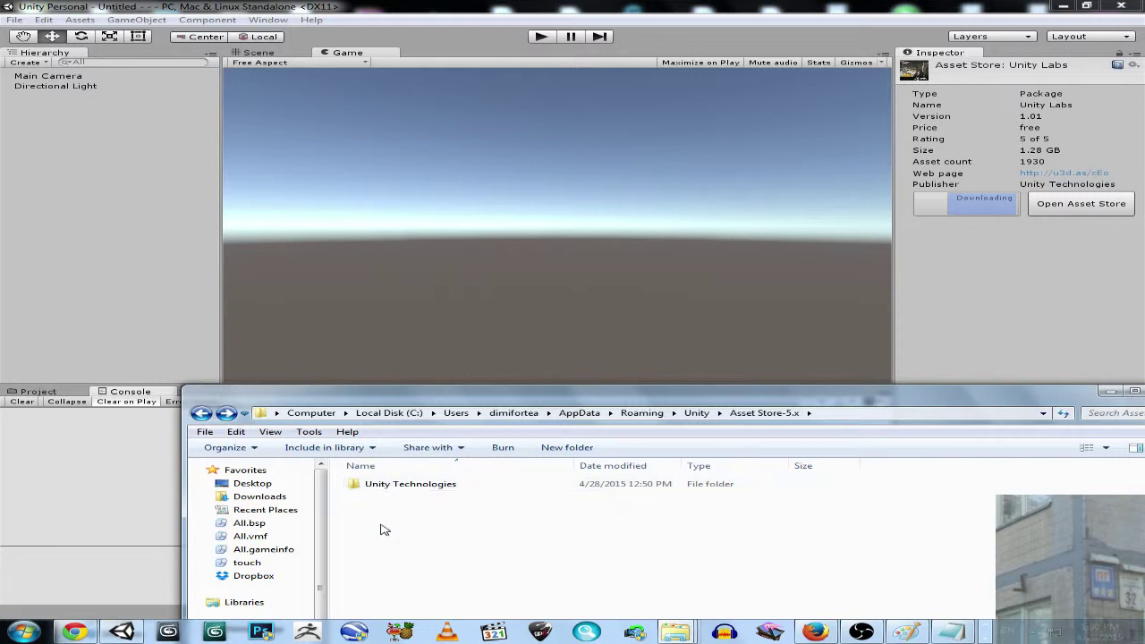
{"action": "double_click", "coordinate": [387, 490]}
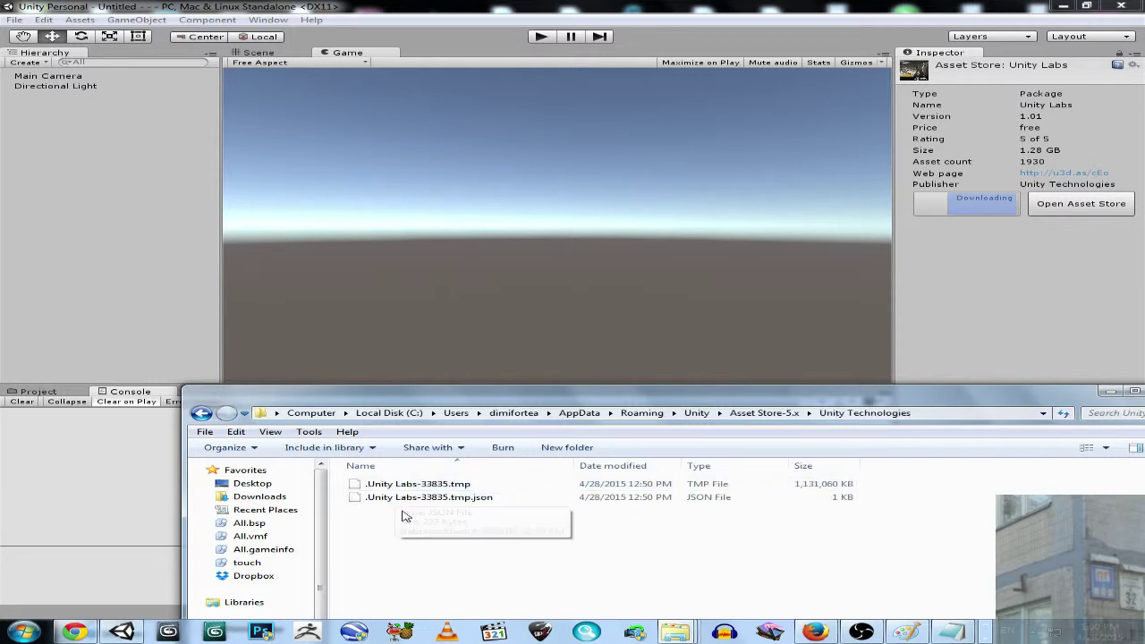
{"action": "left_click", "coordinate": [400, 488]}
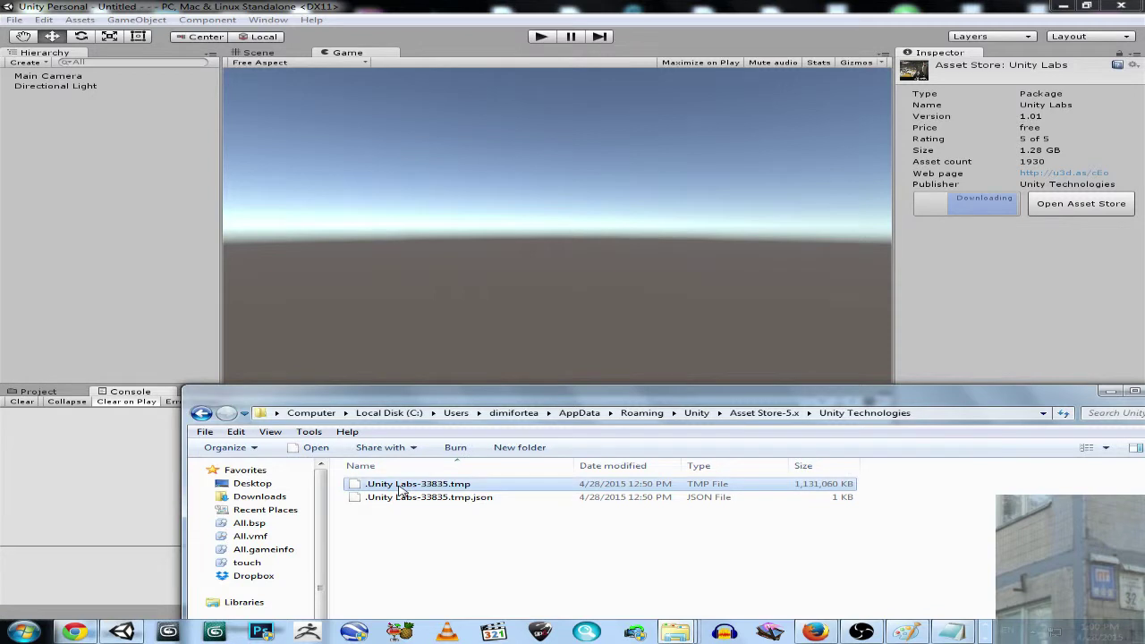
Check Unity's download progress, then inspect the growing Unity Labs.unitypackage and .tmp files in Explorer.
{"action": "left_click", "coordinate": [668, 22]}
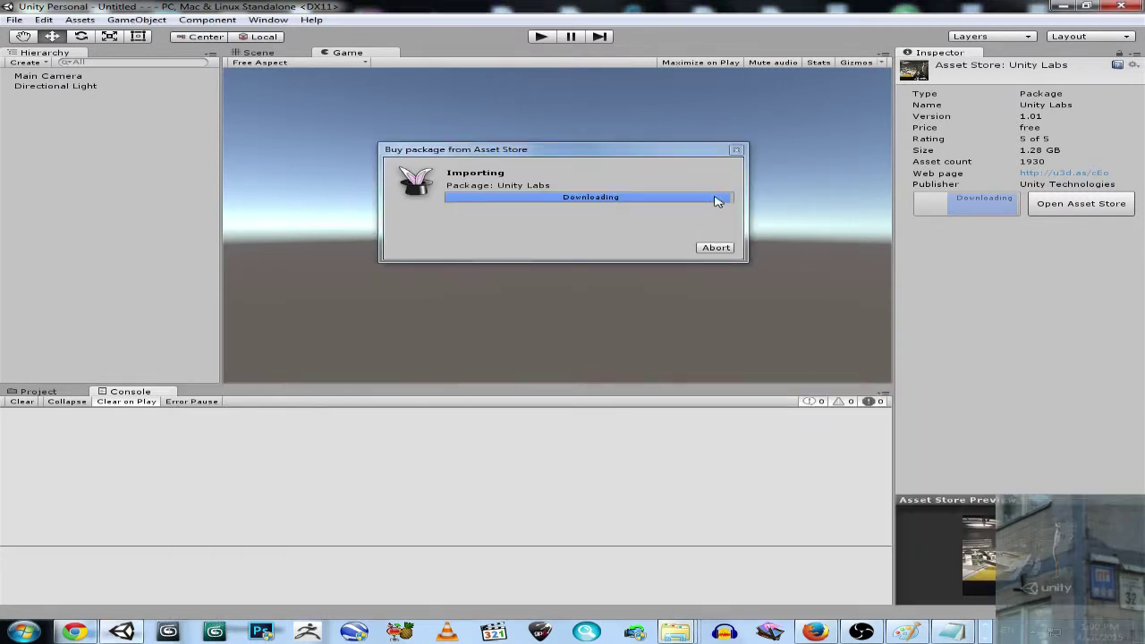
{"action": "left_click", "coordinate": [675, 631]}
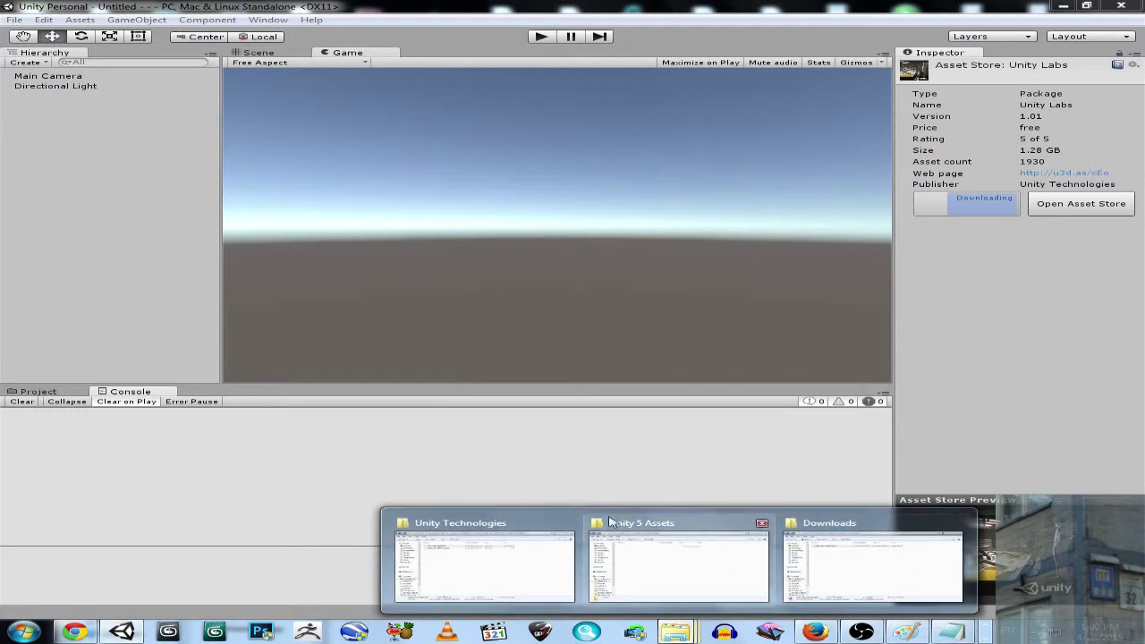
{"action": "left_click", "coordinate": [510, 527]}
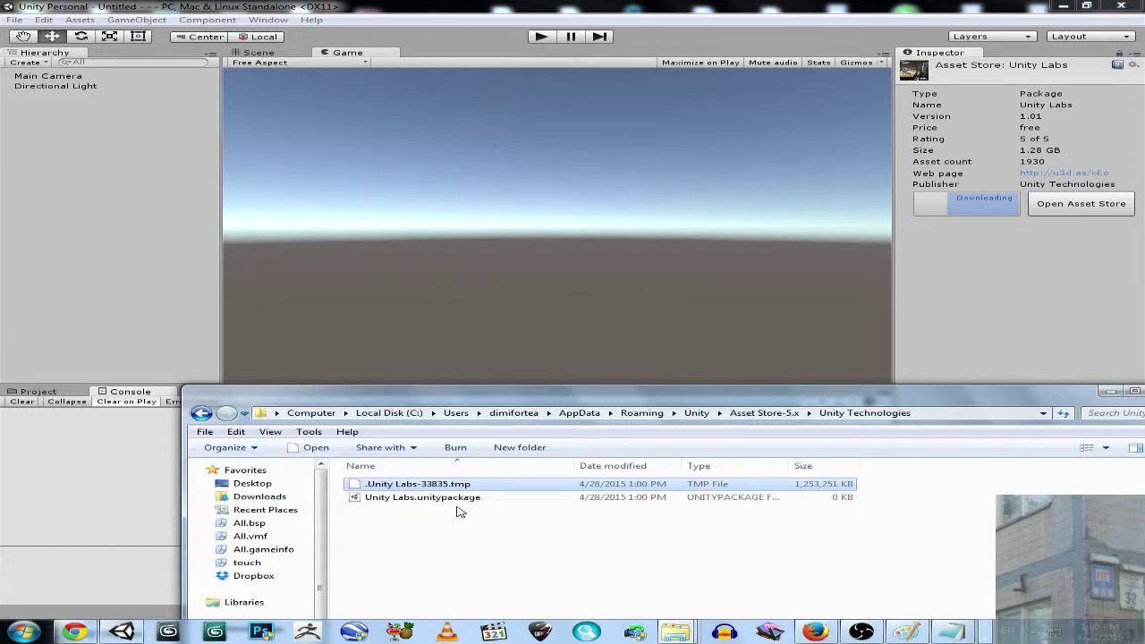
{"action": "left_click", "coordinate": [414, 503]}
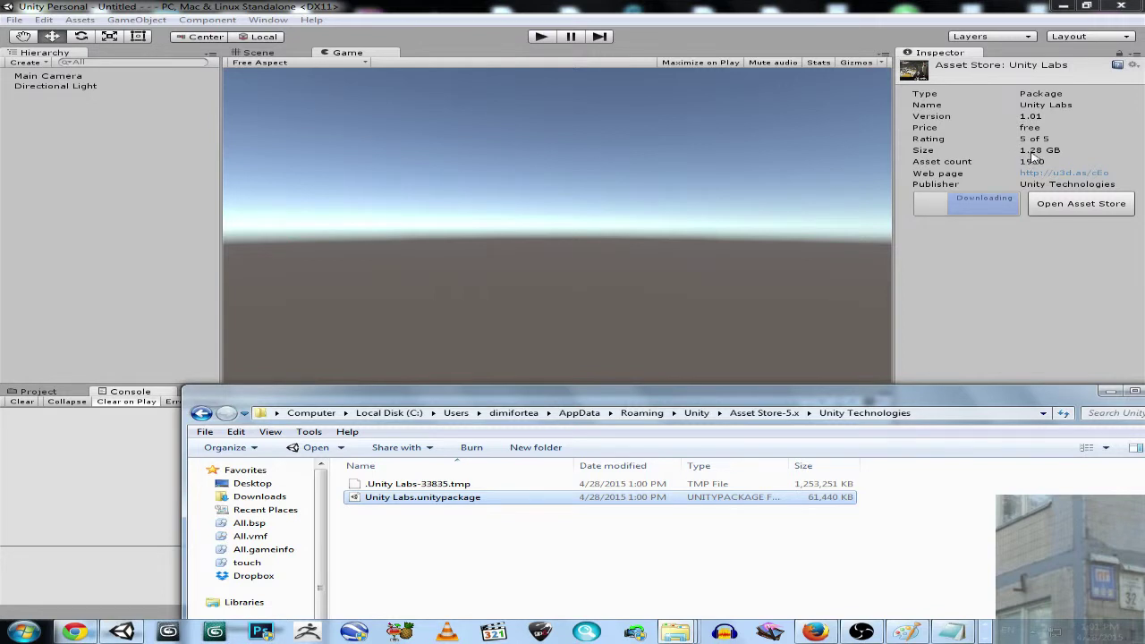
{"action": "left_click", "coordinate": [908, 503]}
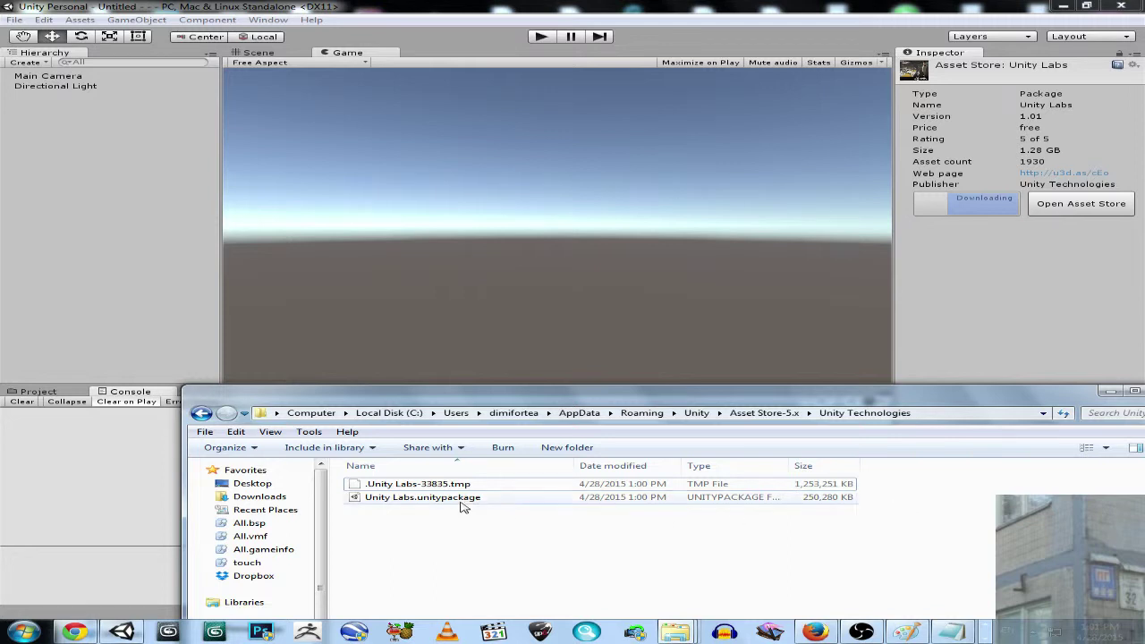
{"action": "left_click", "coordinate": [428, 486]}
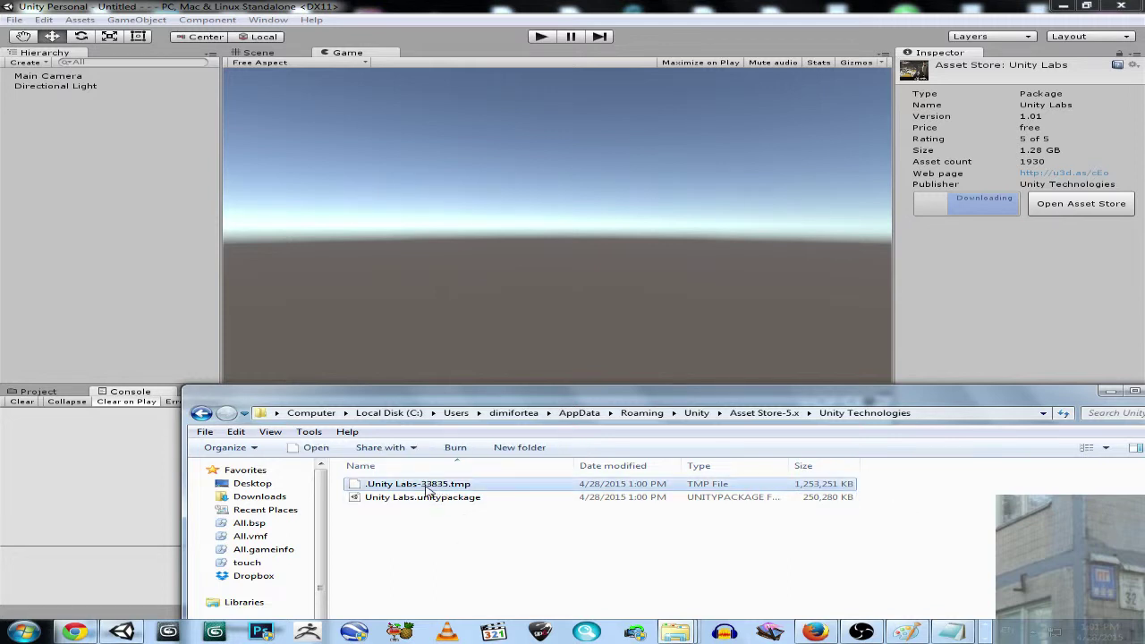
{"action": "left_click", "coordinate": [393, 498]}
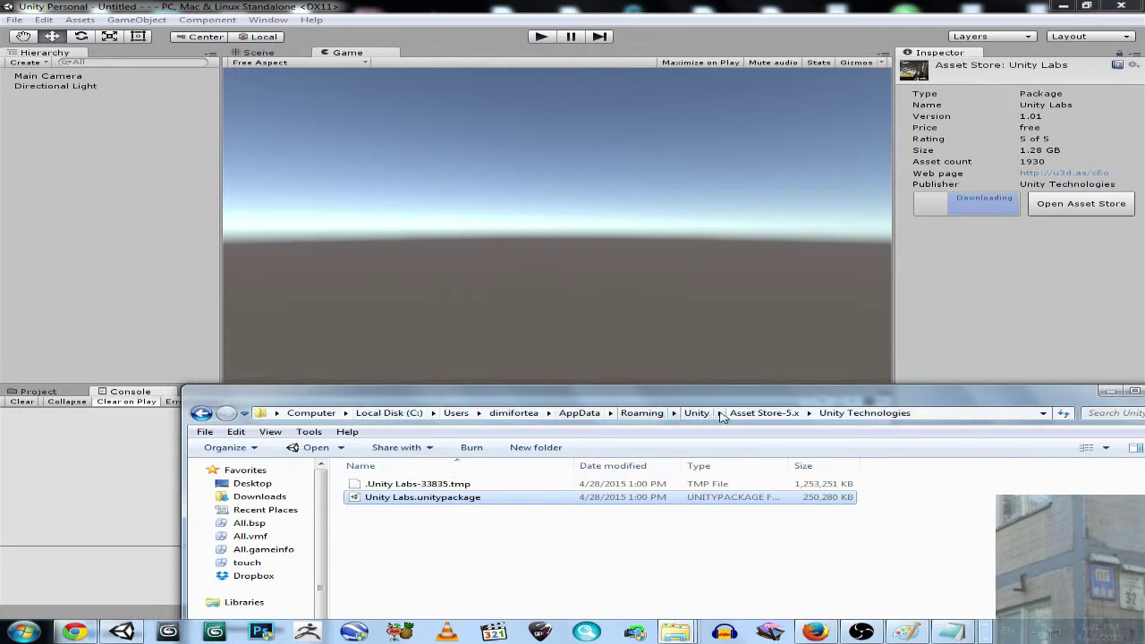
Go up to the Roaming Unity folder, select Asset Store-5.x, and bring up the Link Shell Extension page.
{"action": "left_click", "coordinate": [762, 413]}
{"action": "left_click", "coordinate": [696, 413]}
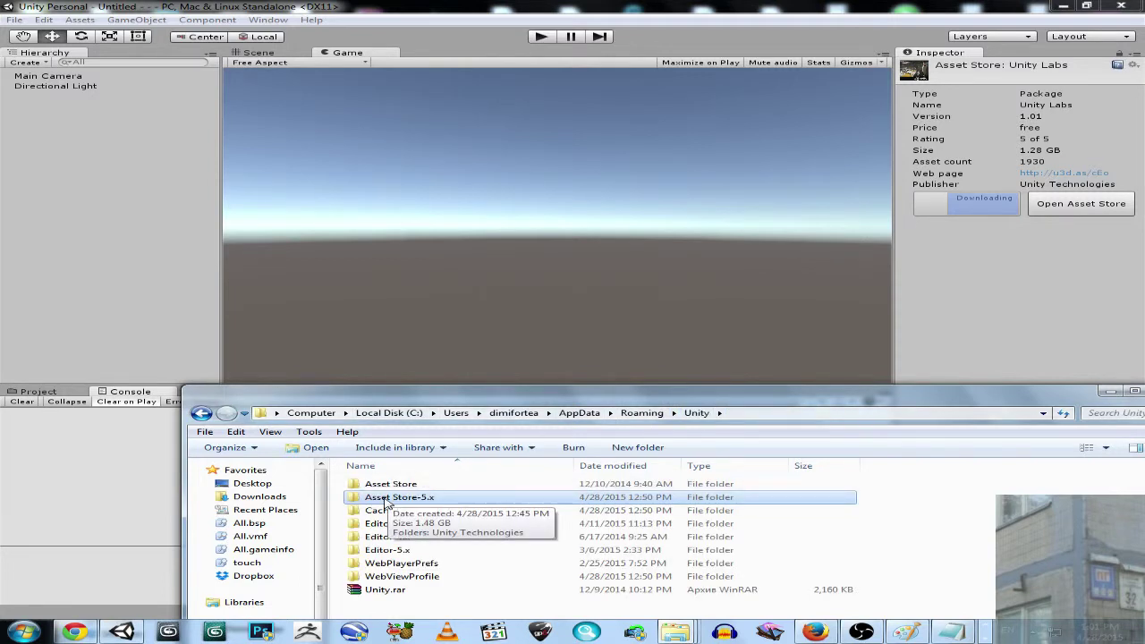
{"action": "left_click", "coordinate": [45, 21]}
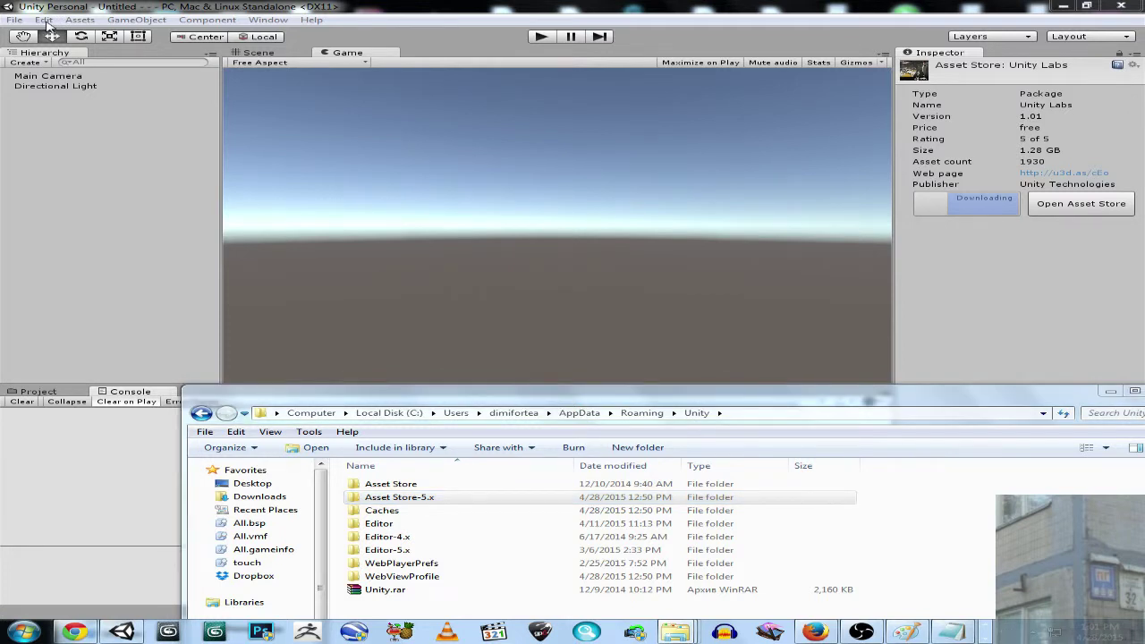
{"action": "left_click", "coordinate": [427, 497]}
{"action": "left_click", "coordinate": [75, 632]}
{"action": "left_click", "coordinate": [910, 9]}
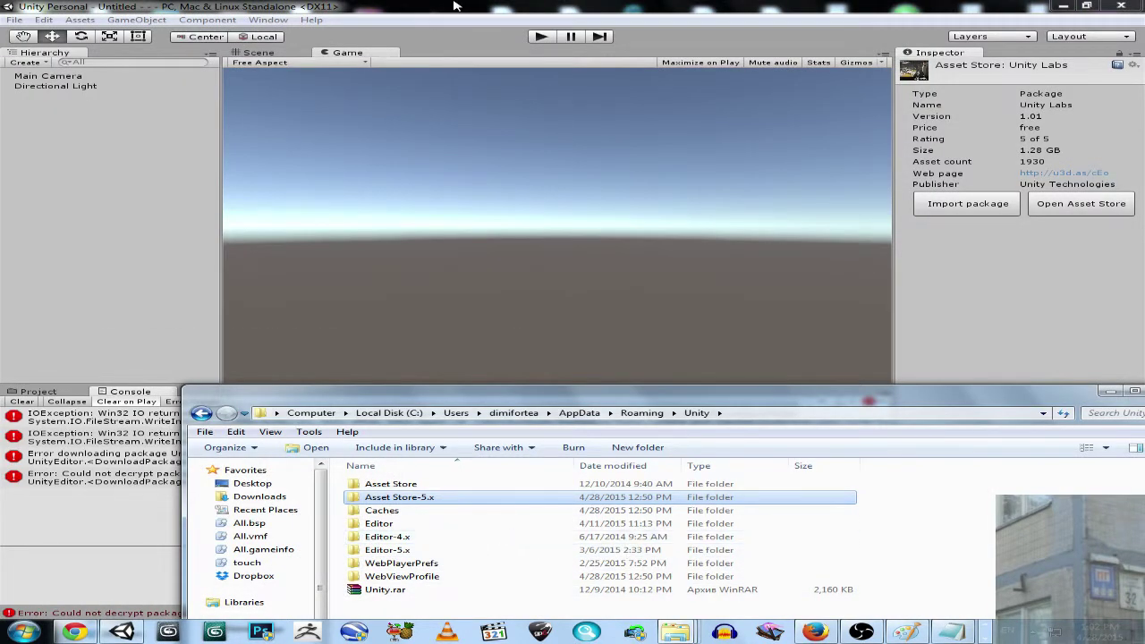
Close the Roaming Unity window and check the free space on Local Disk (C:).
{"action": "key", "text": "alt+F4"}
{"action": "left_click", "coordinate": [24, 632]}
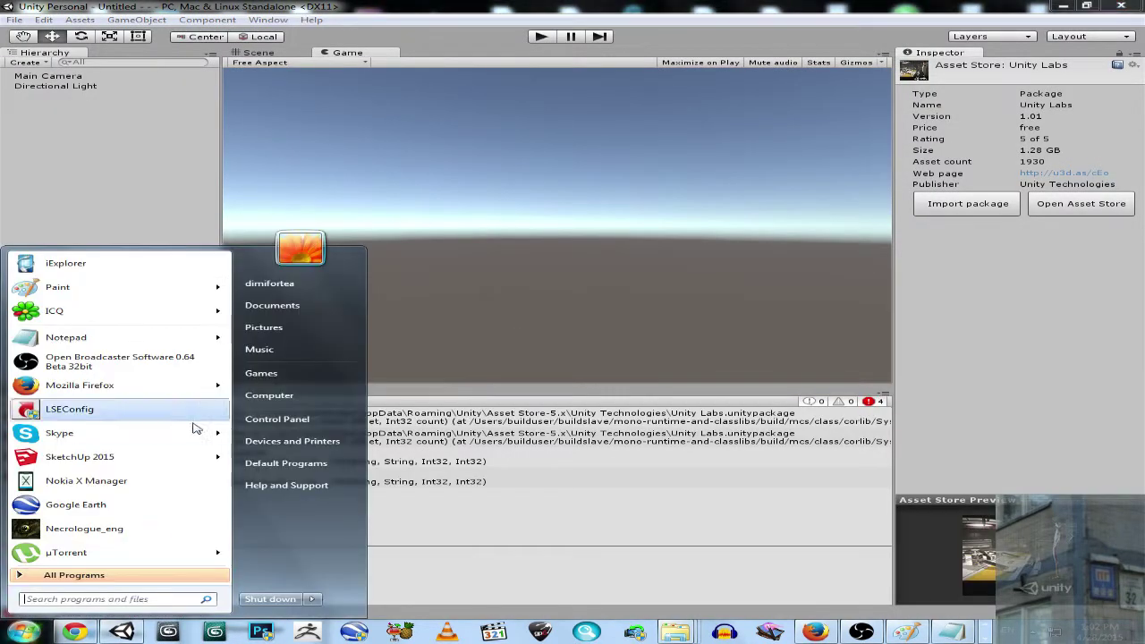
{"action": "left_click", "coordinate": [268, 395]}
{"action": "left_click", "coordinate": [293, 139]}
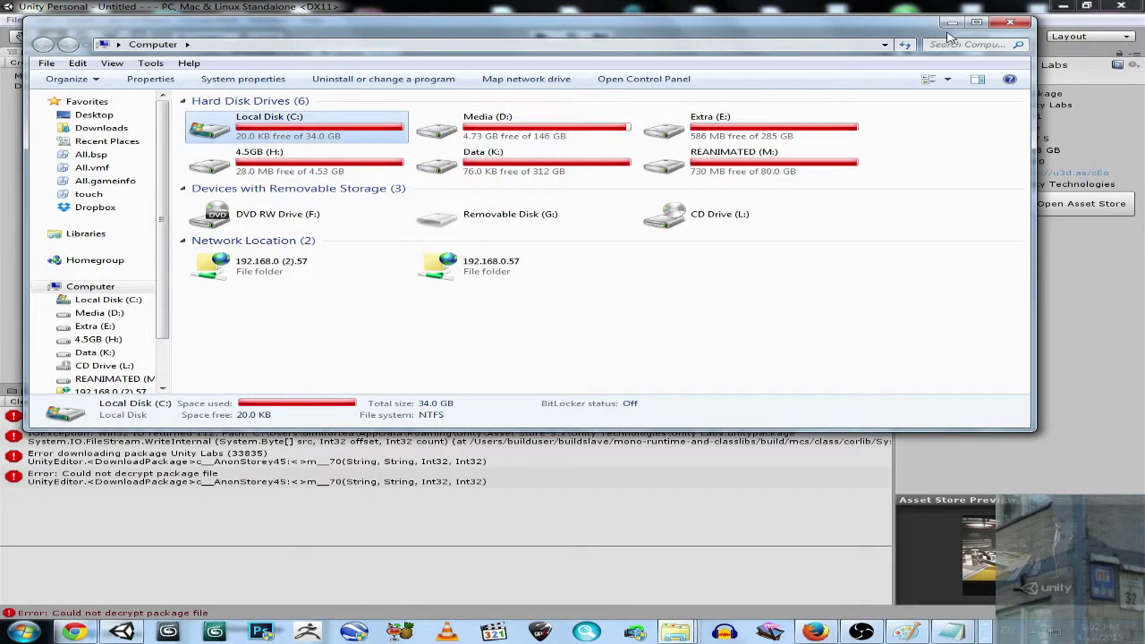
{"action": "left_click", "coordinate": [1010, 21]}
Clear the Unity Labs download errors from Unity's console and return to the Link Shell Extension page.
{"action": "left_click", "coordinate": [21, 401]}
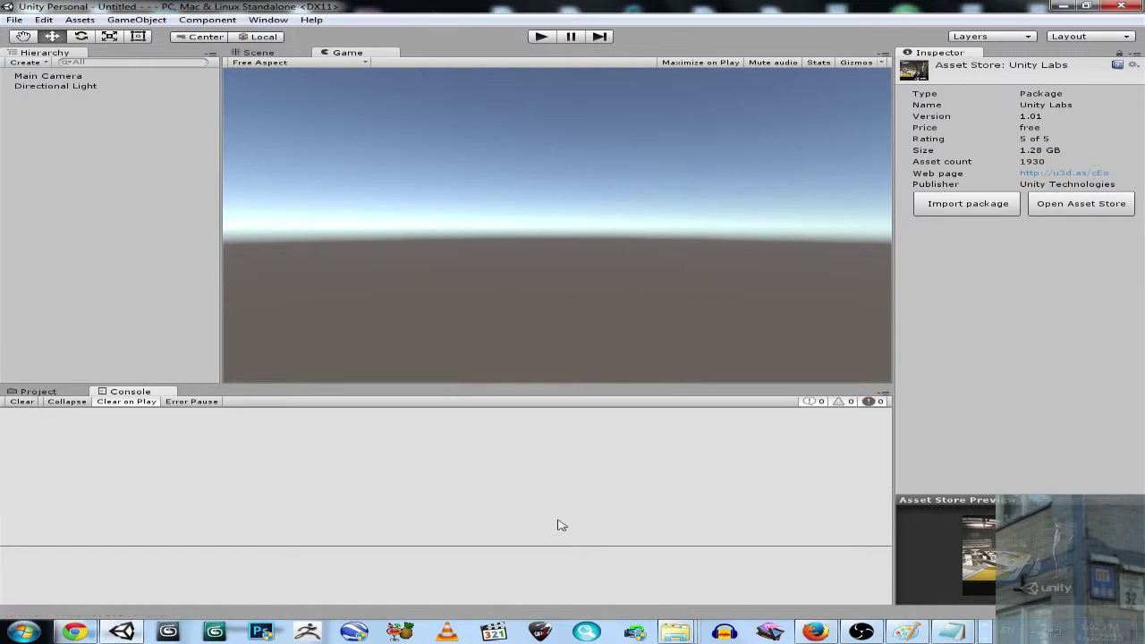
{"action": "left_click", "coordinate": [675, 631]}
{"action": "mouse_move", "coordinate": [497, 520]}
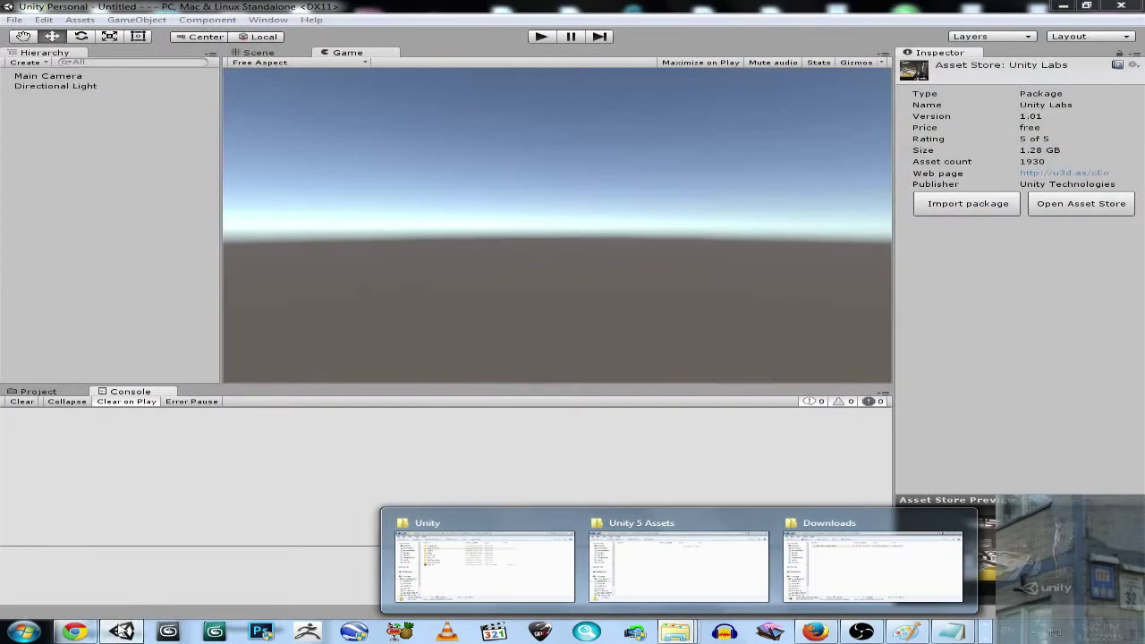
{"action": "left_click", "coordinate": [75, 631]}
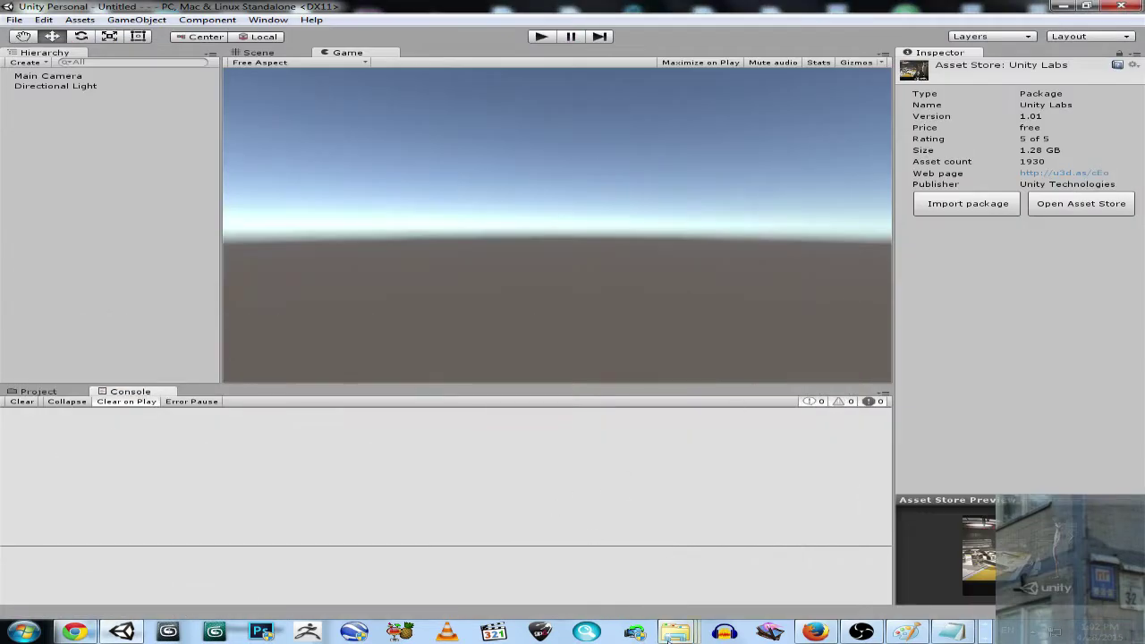
Permanently delete the partial .tmp and Unity Labs.unitypackage files from Asset Store-5.x\Unity Technologies.
{"action": "mouse_move", "coordinate": [675, 631]}
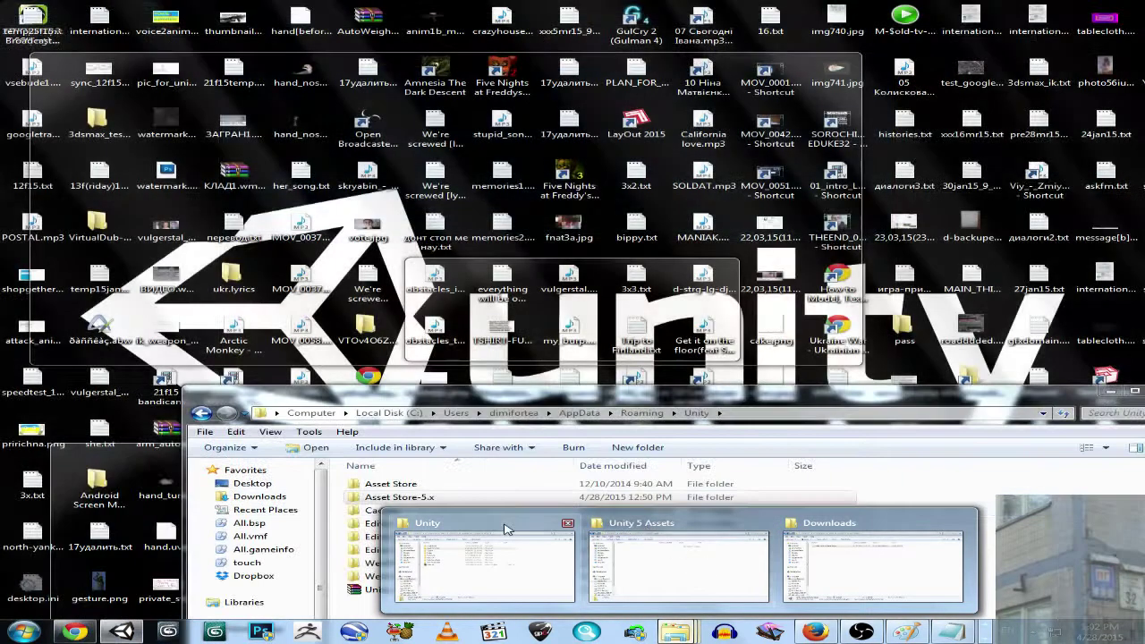
{"action": "left_click", "coordinate": [503, 530]}
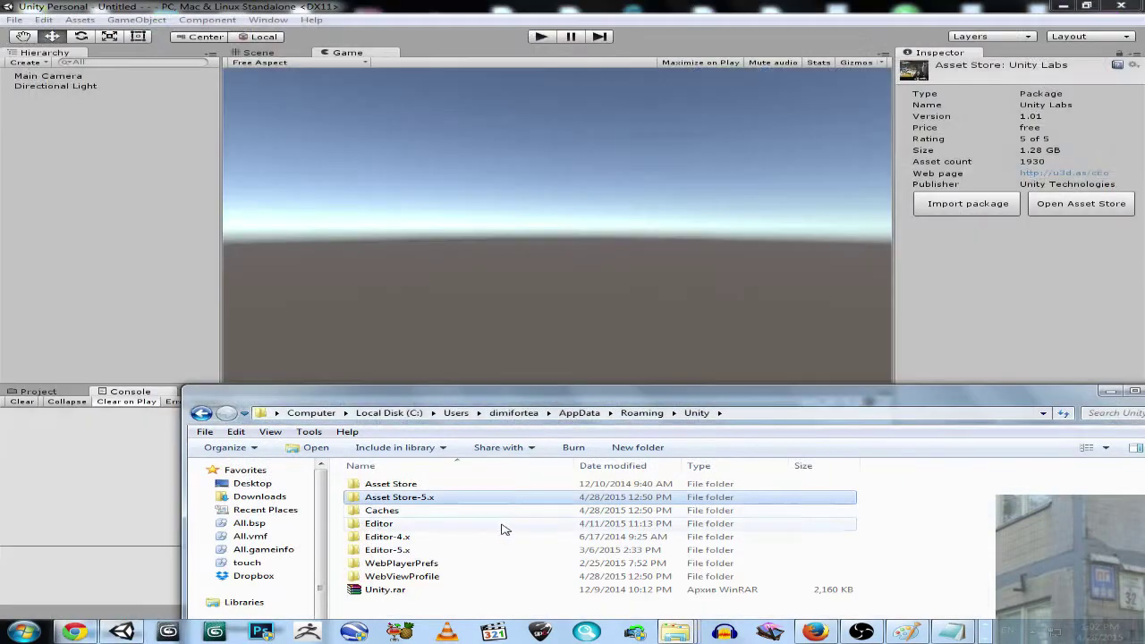
{"action": "double_click", "coordinate": [396, 502]}
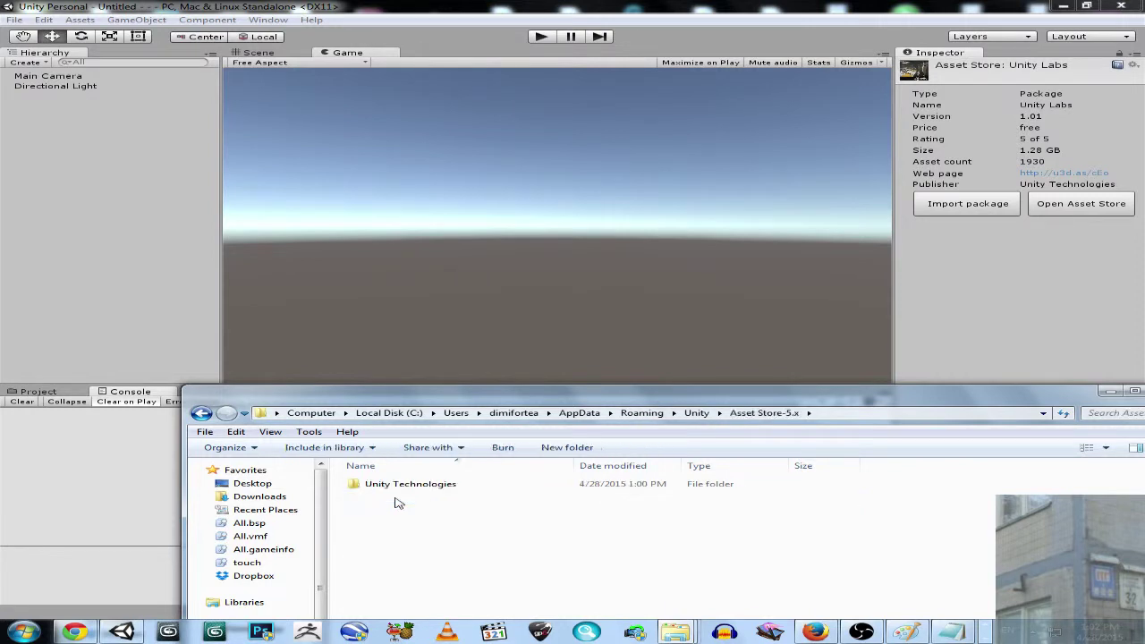
{"action": "double_click", "coordinate": [399, 485]}
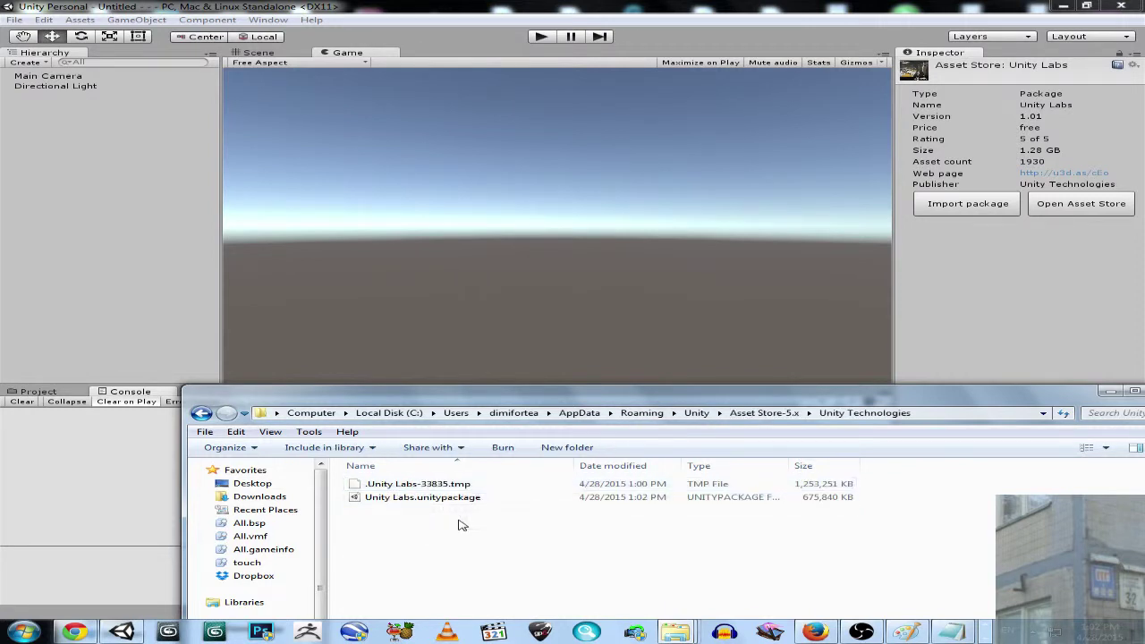
{"action": "left_click_drag", "start_coordinate": [456, 521], "coordinate": [402, 483]}
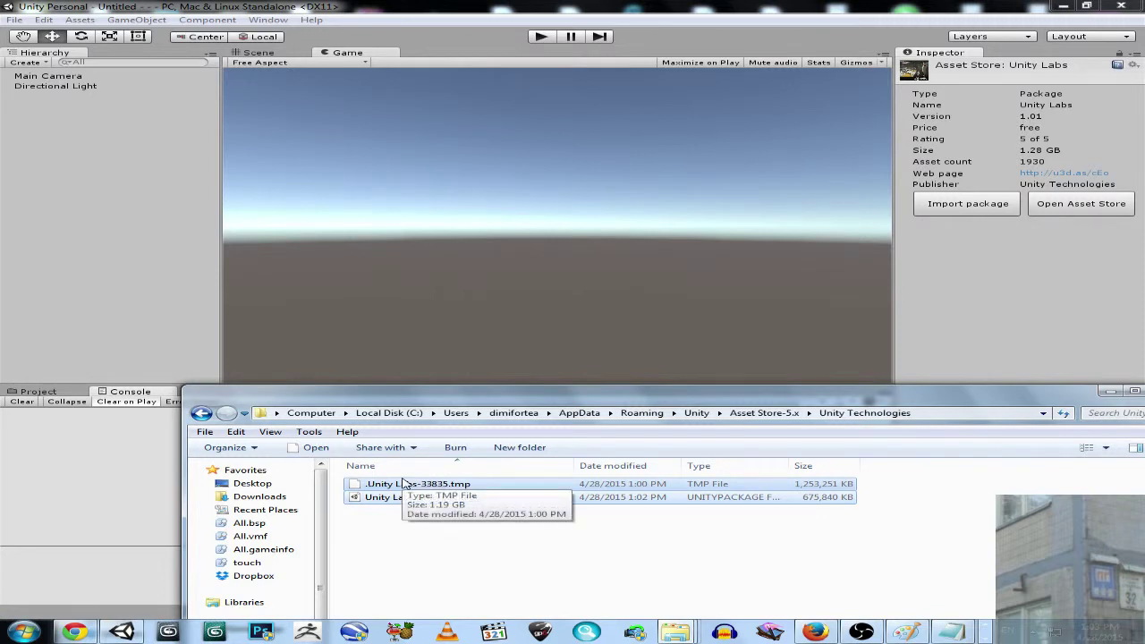
{"action": "key", "text": "shift+Delete"}
{"action": "key", "text": "Return"}
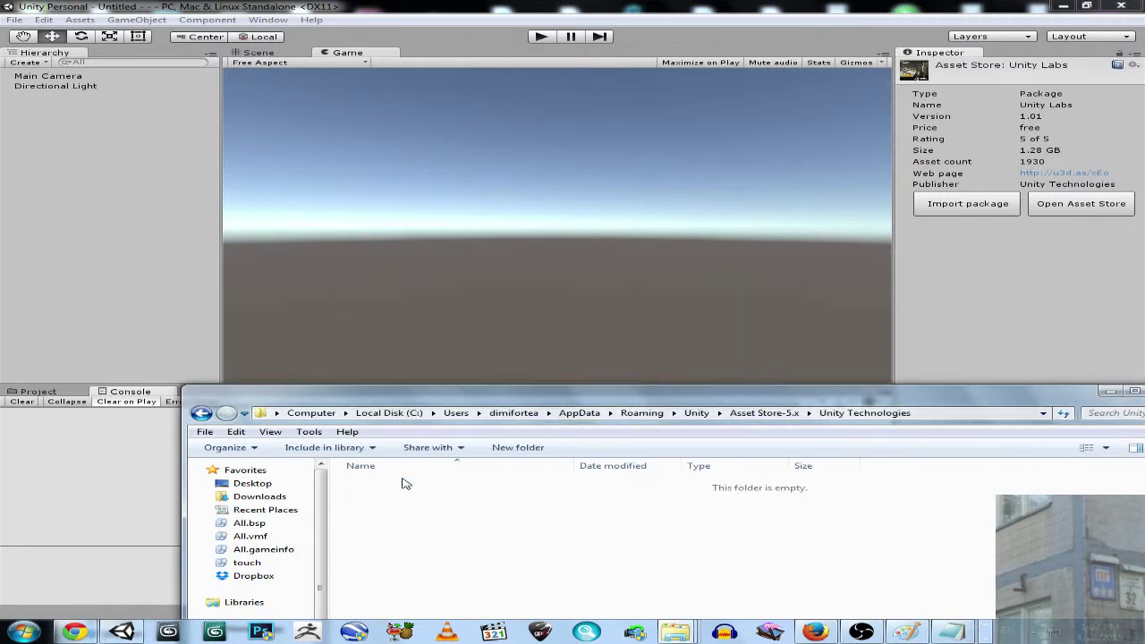
Move the complete Unity Labs.unitypackage from Downloads into the empty Unity Technologies folder.
{"action": "mouse_move", "coordinate": [678, 630]}
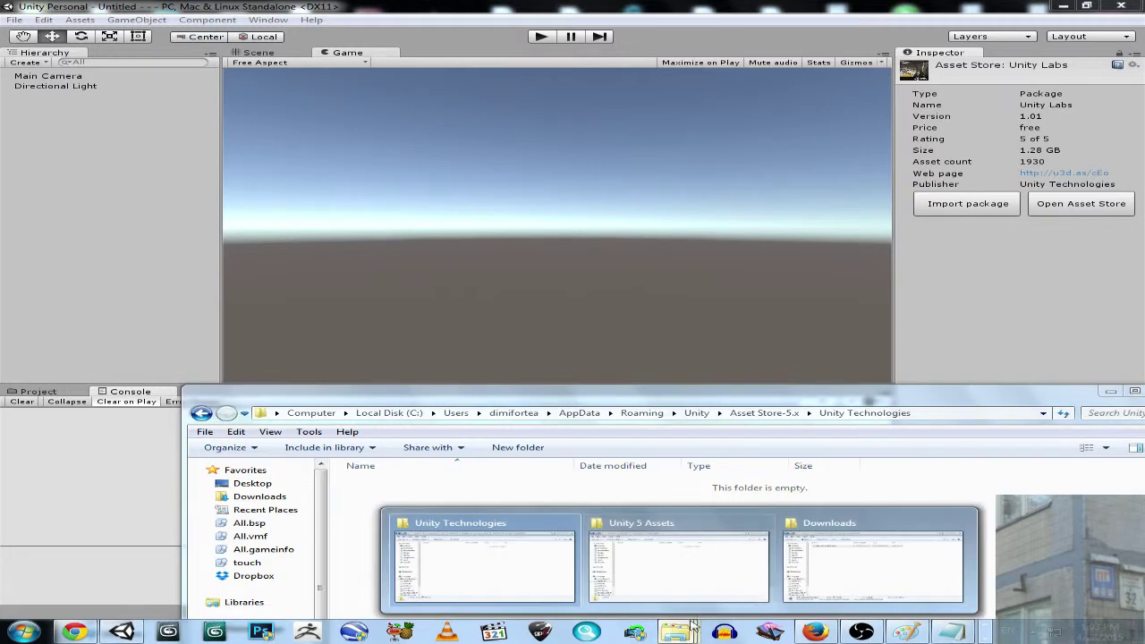
{"action": "left_click", "coordinate": [823, 533]}
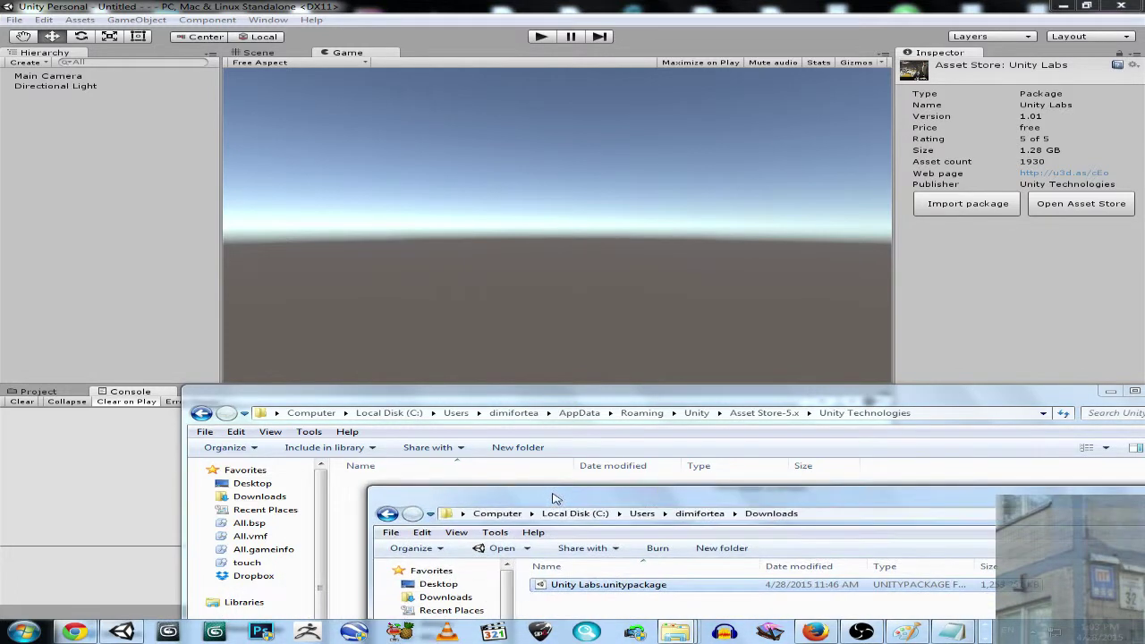
{"action": "double_click", "coordinate": [547, 586]}
{"action": "right_click", "coordinate": [546, 587]}
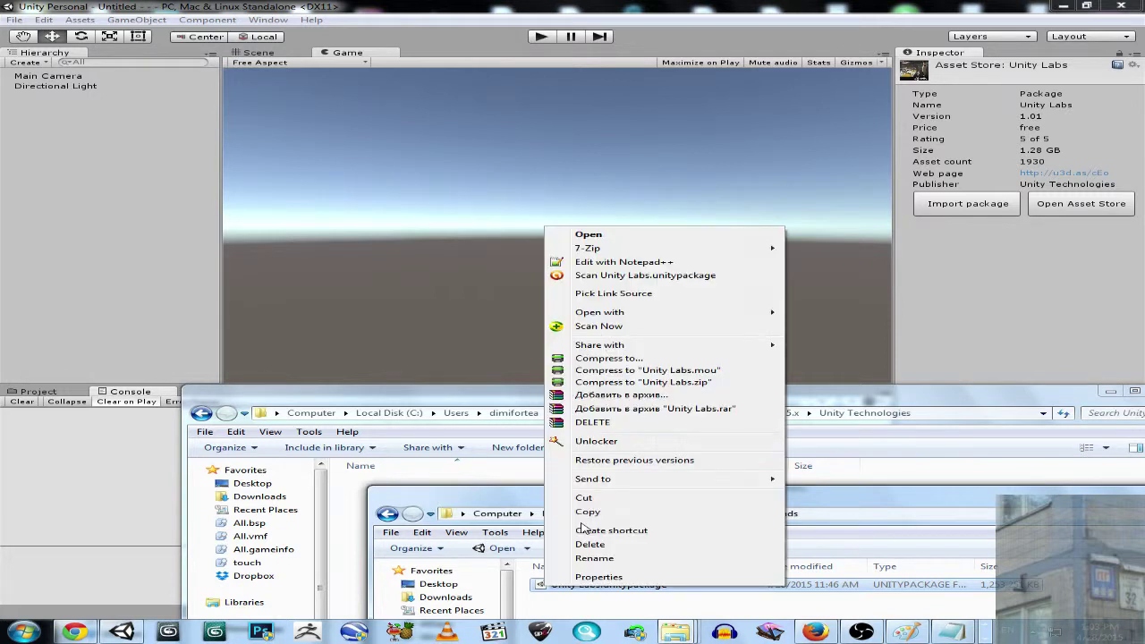
{"action": "left_click", "coordinate": [565, 498]}
{"action": "left_click", "coordinate": [348, 490]}
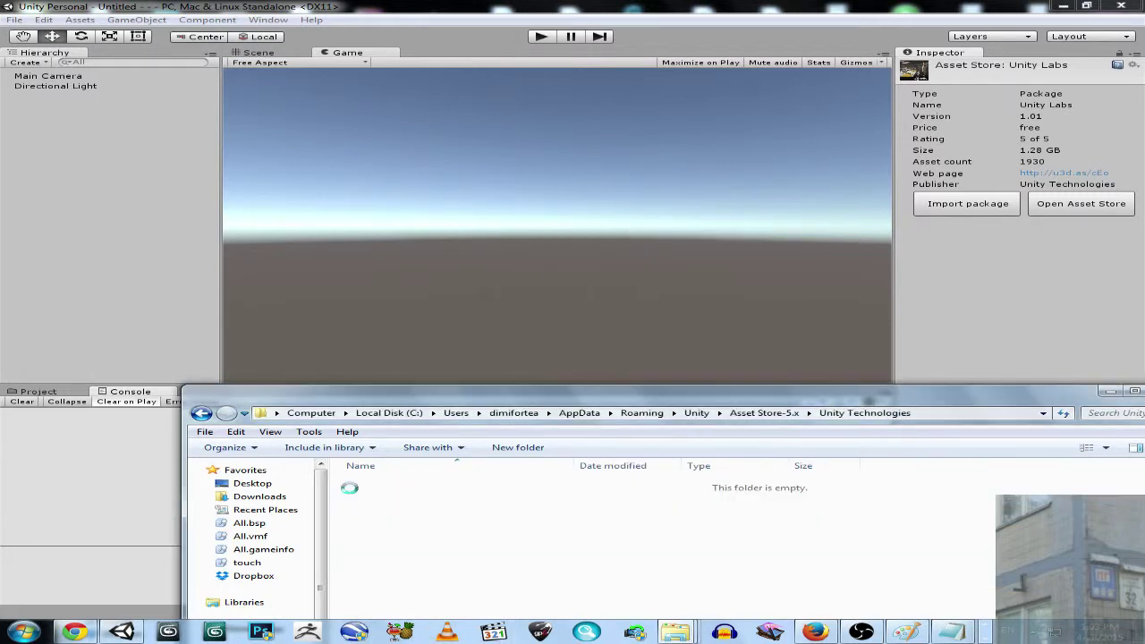
{"action": "right_click", "coordinate": [349, 488]}
{"action": "left_click", "coordinate": [383, 367]}
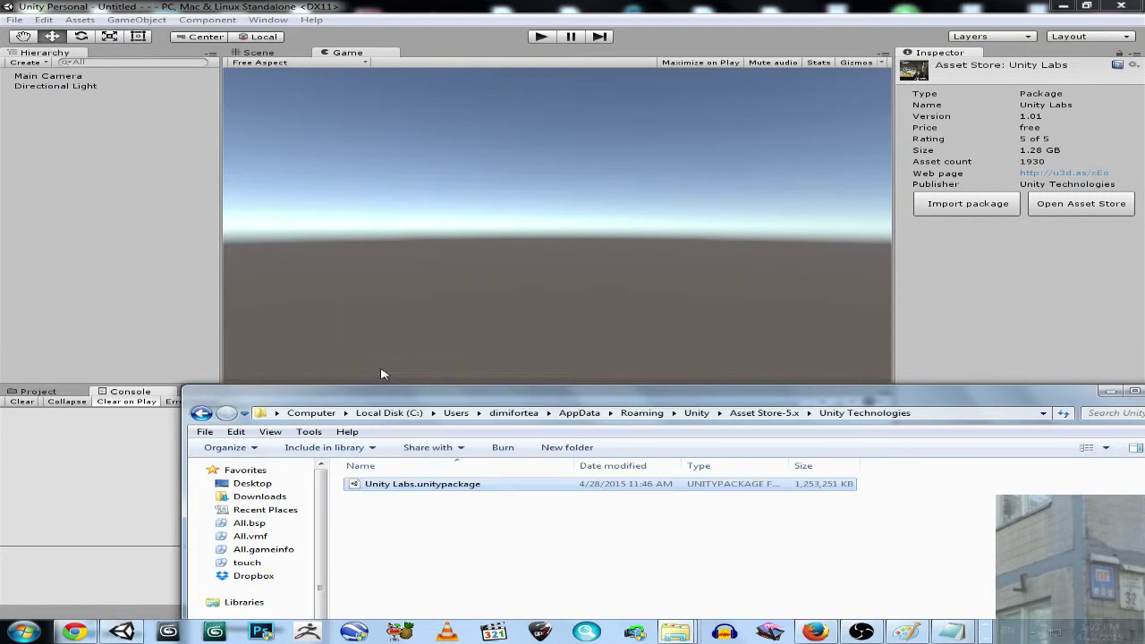
Bring the empty Unity 5 Assets folder on drive D forward and position its window lower.
{"action": "mouse_move", "coordinate": [689, 632]}
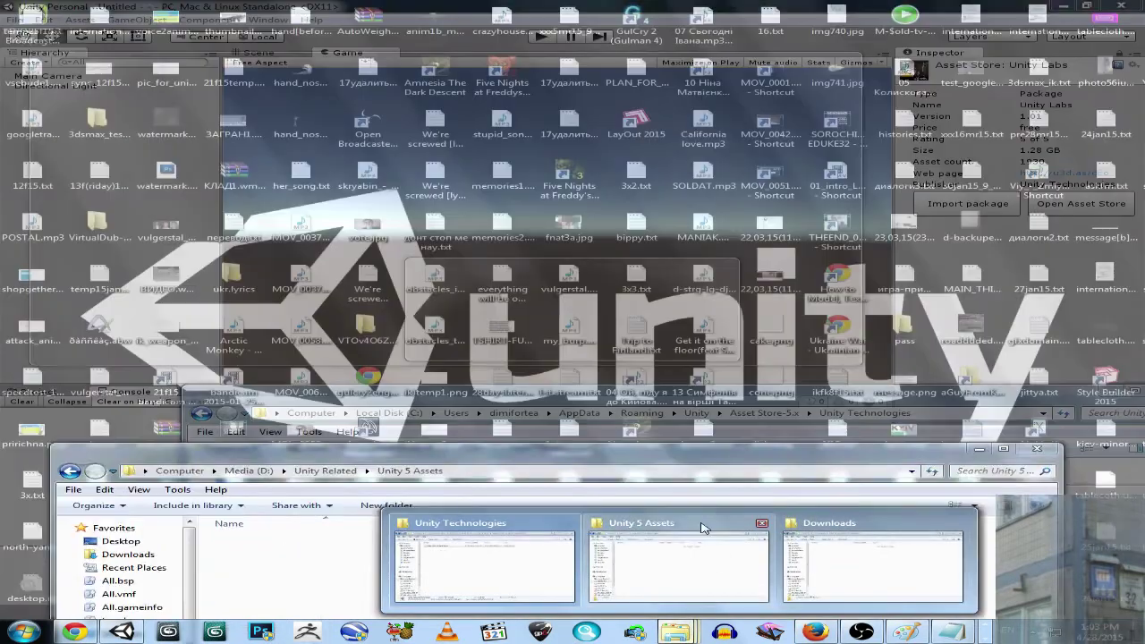
{"action": "left_click", "coordinate": [704, 527]}
{"action": "left_click_drag", "start_coordinate": [841, 463], "coordinate": [836, 516]}
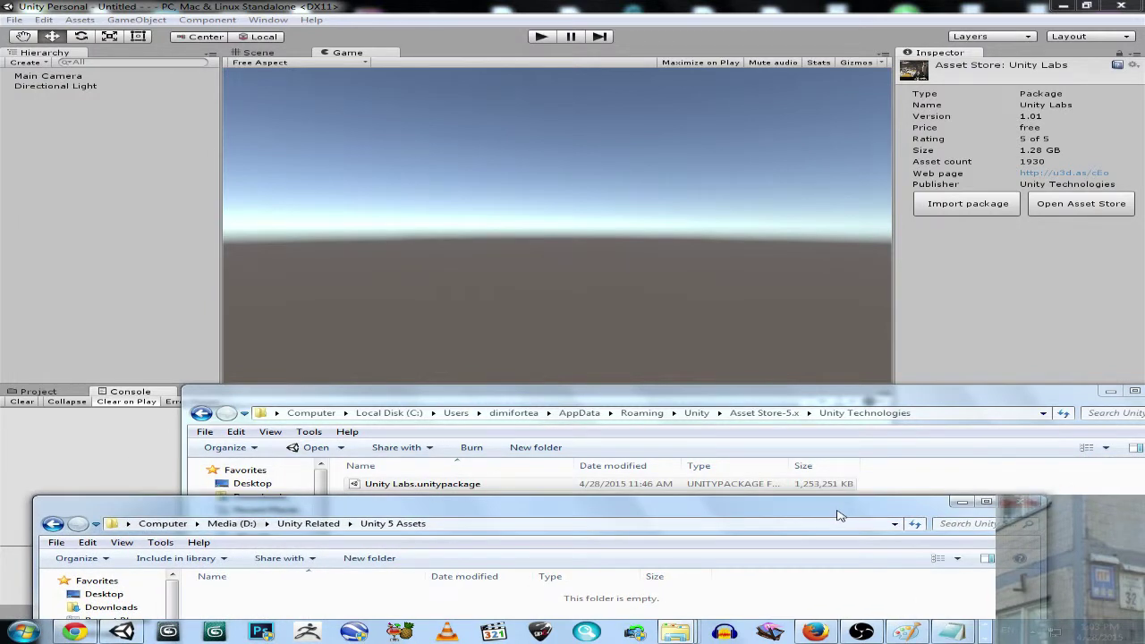
Cut the Asset Store-5.x folder from Roaming\Unity and paste it into Unity 5 Assets on drive D.
{"action": "left_click", "coordinate": [784, 416]}
{"action": "left_click", "coordinate": [697, 412]}
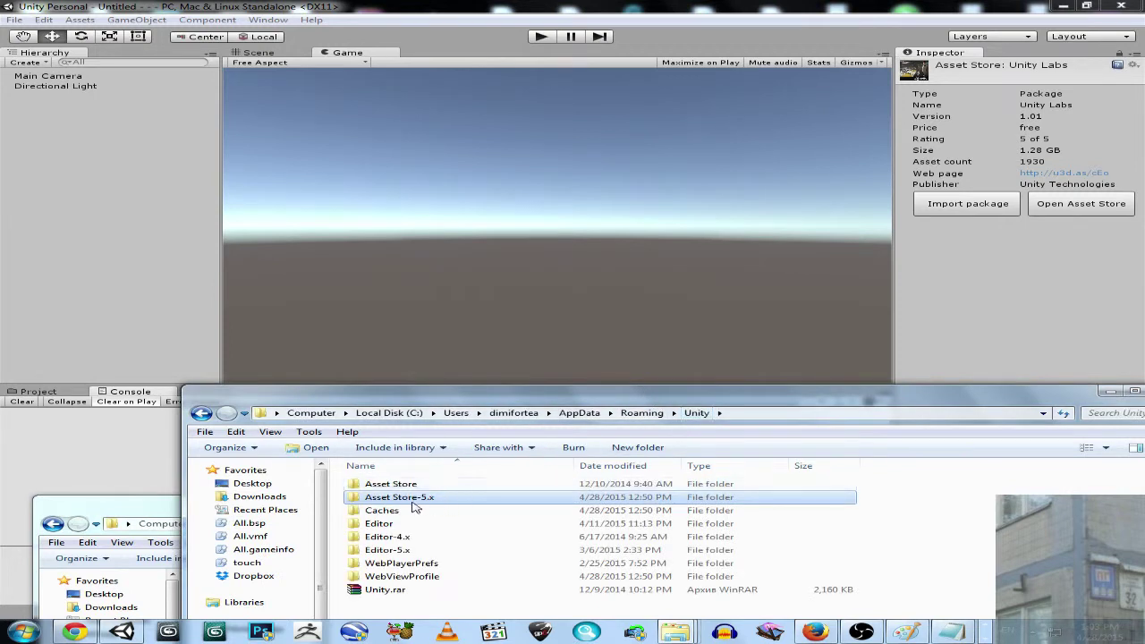
{"action": "right_click", "coordinate": [404, 502]}
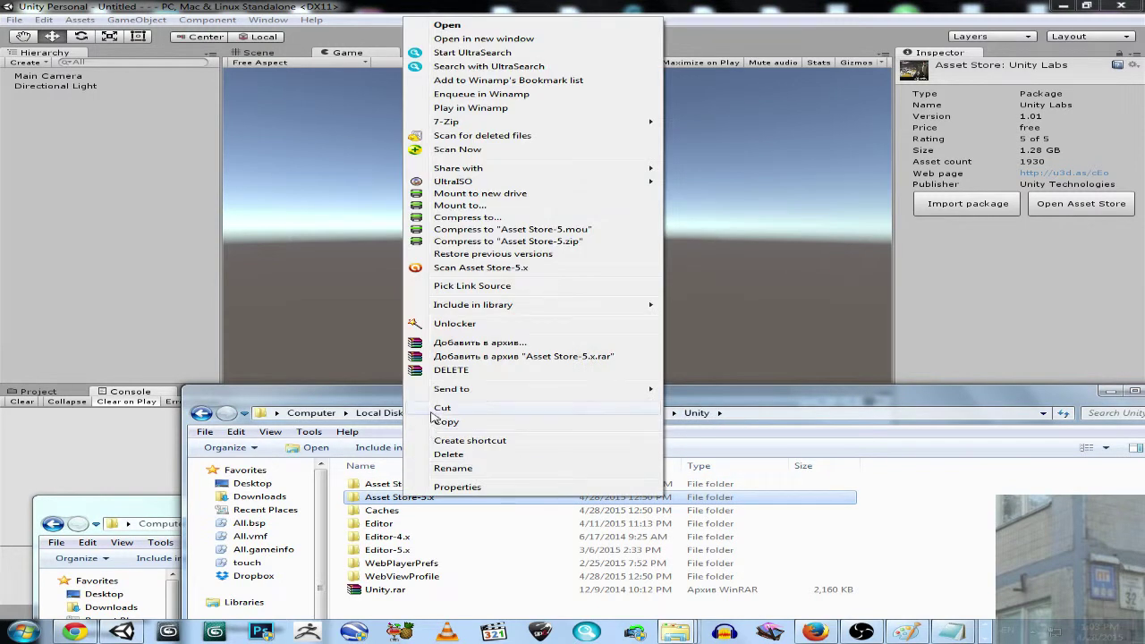
{"action": "left_click", "coordinate": [425, 420]}
{"action": "key", "text": "alt+Tab"}
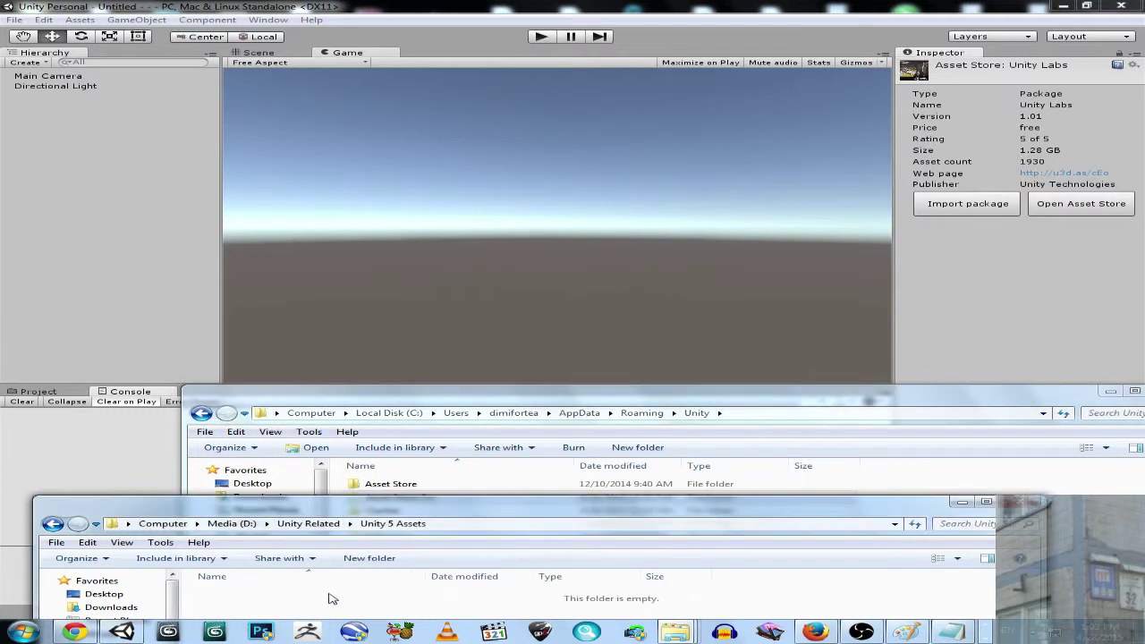
{"action": "right_click", "coordinate": [328, 594]}
{"action": "left_click", "coordinate": [372, 471]}
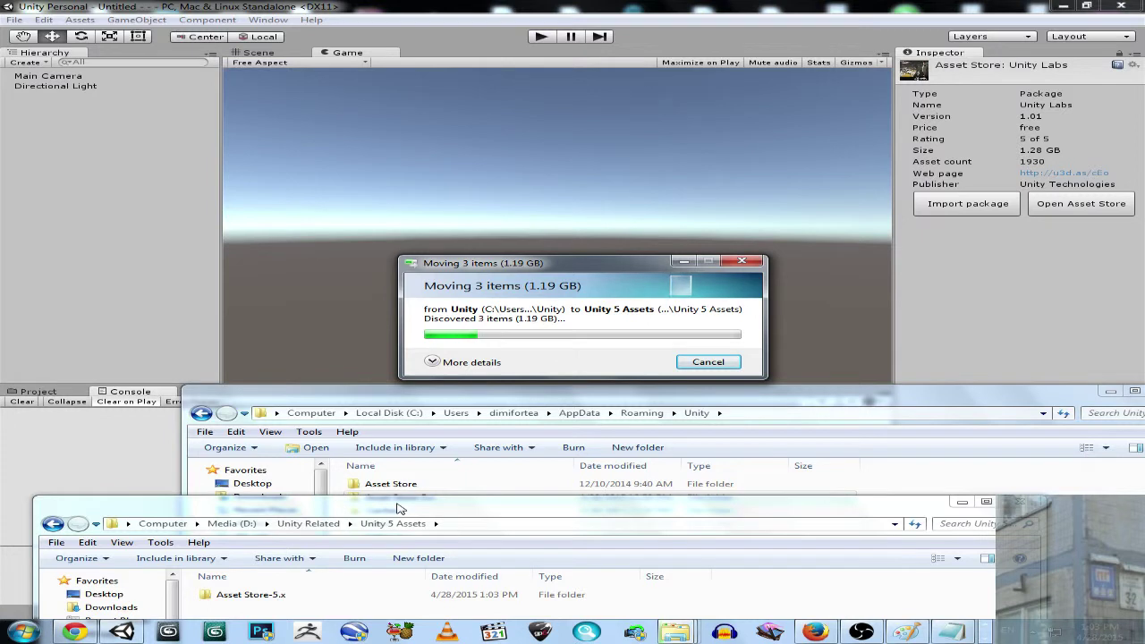
{"action": "left_click_drag", "start_coordinate": [386, 497], "coordinate": [498, 402]}
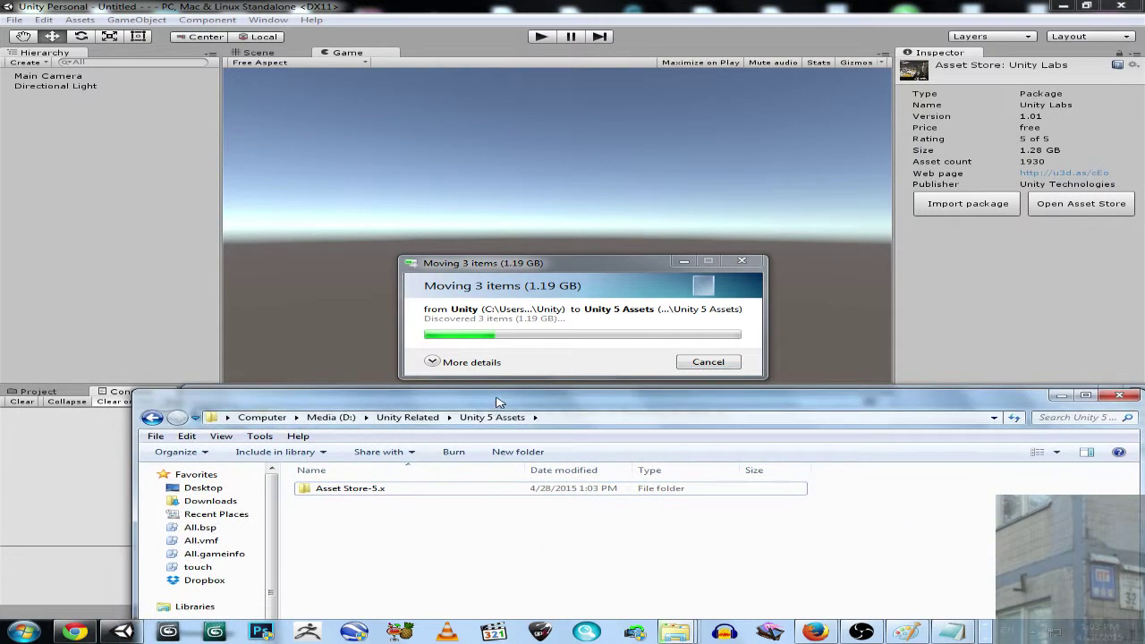
Mark the moved Asset Store-5.x folder on drive D as the link source.
{"action": "left_click", "coordinate": [343, 494]}
{"action": "right_click", "coordinate": [343, 494]}
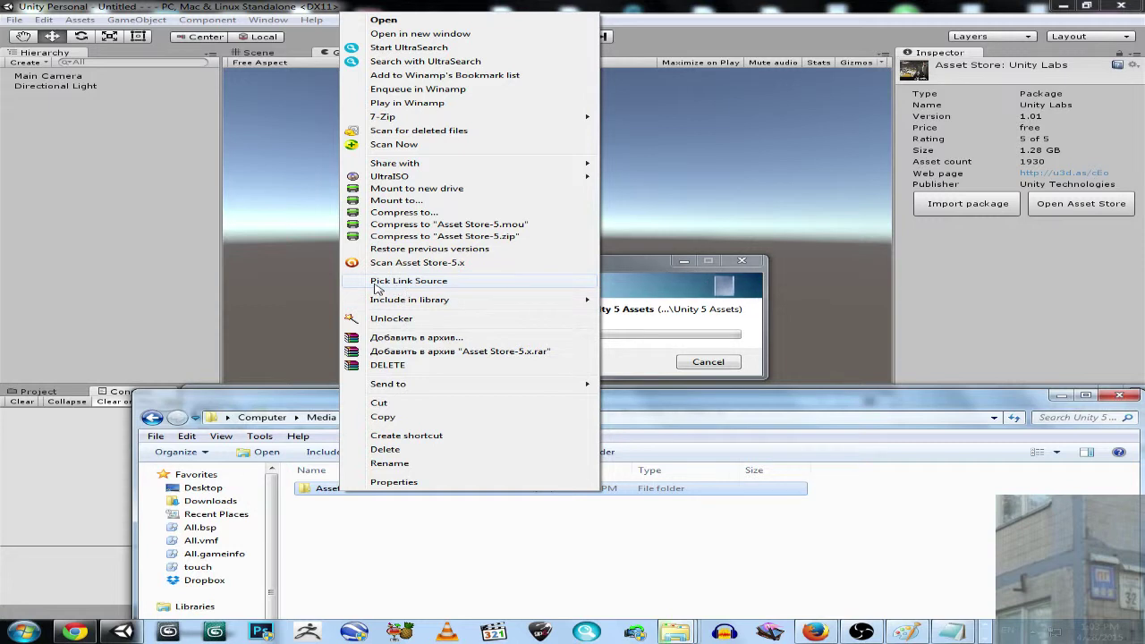
{"action": "left_click", "coordinate": [457, 285]}
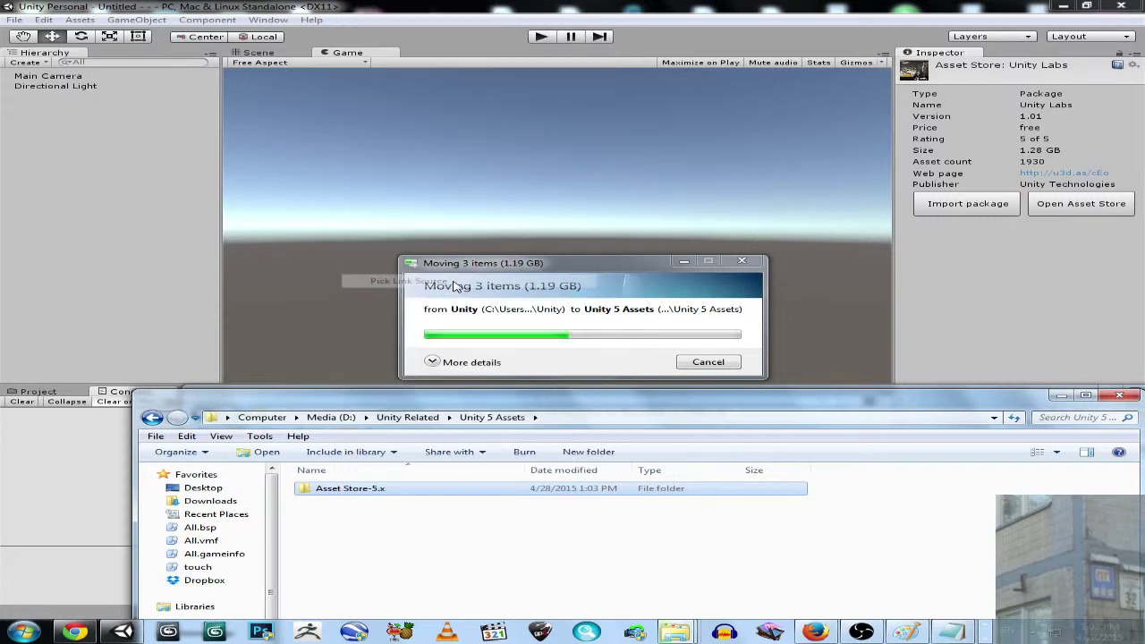
Drop a symbolic link to it in the Roaming Unity folder, then open the D: Asset Store-5.x folder.
{"action": "left_click", "coordinate": [475, 388]}
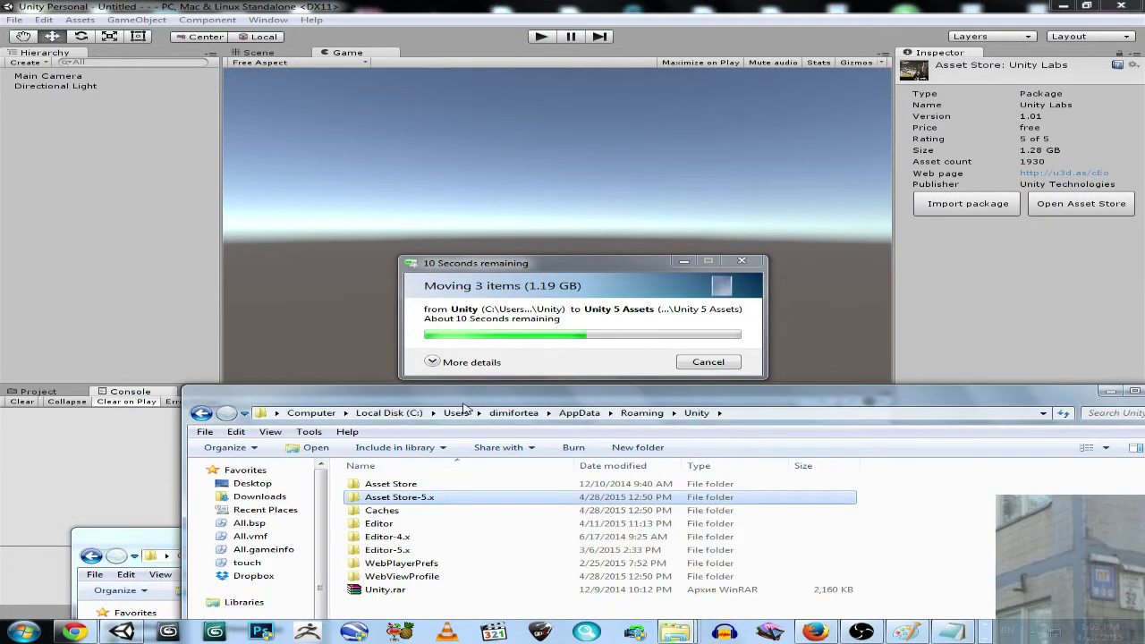
{"action": "right_click", "coordinate": [908, 605]}
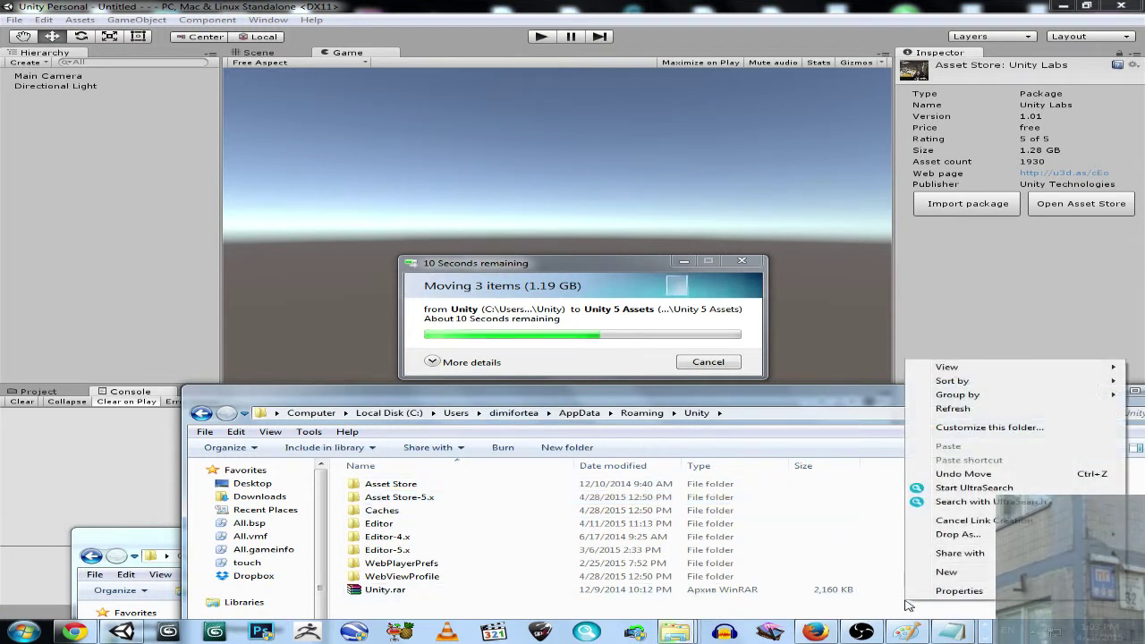
{"action": "mouse_move", "coordinate": [966, 537]}
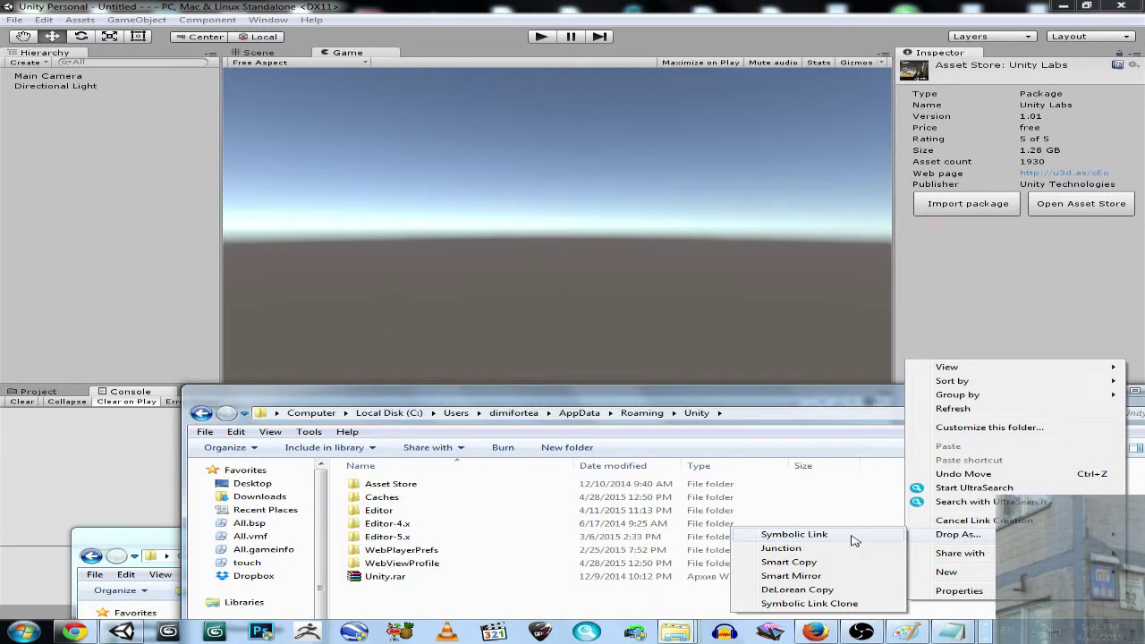
{"action": "left_click", "coordinate": [854, 541]}
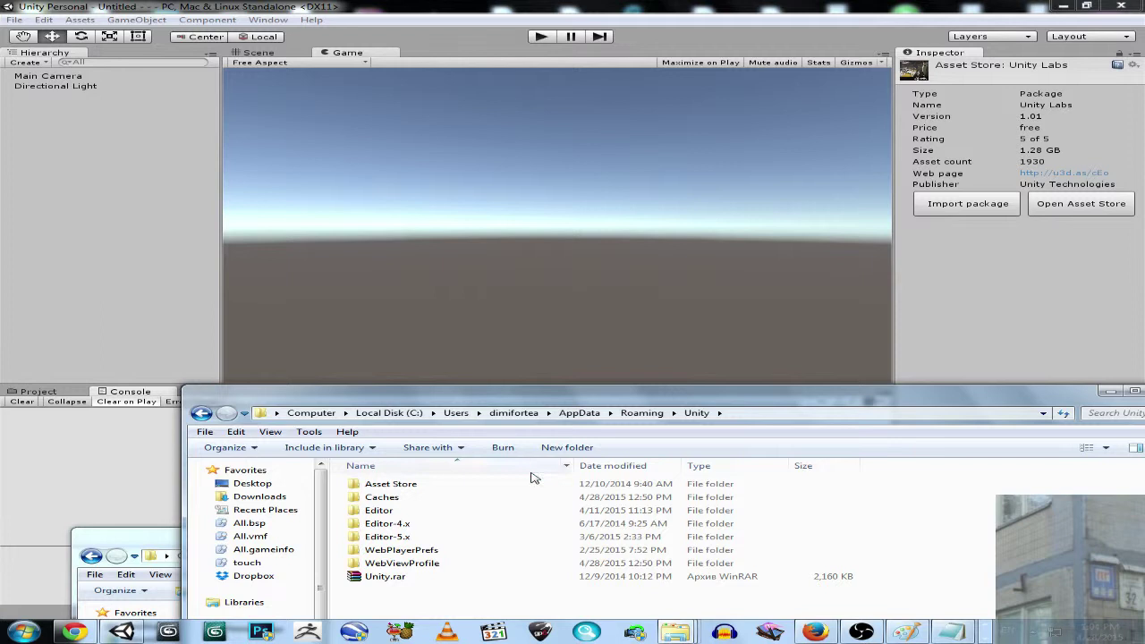
{"action": "key", "text": "ctrl+v"}
{"action": "left_click_drag", "start_coordinate": [179, 542], "coordinate": [175, 367]}
{"action": "double_click", "coordinate": [321, 452]}
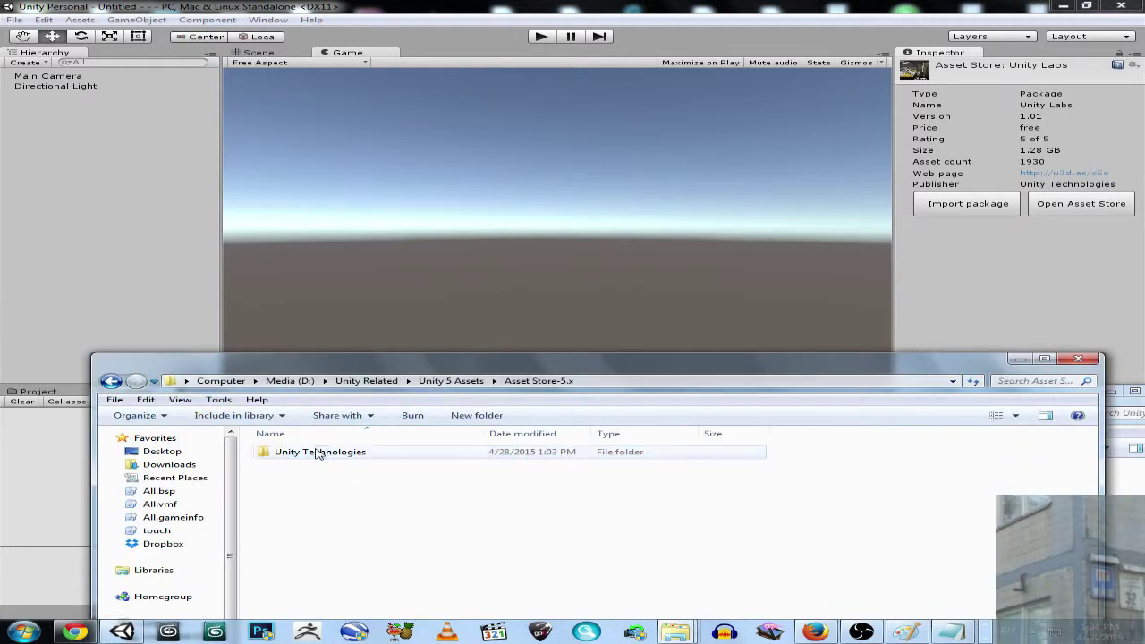
In the Project panel, replace the 'unity labs' search with an Asset Store 'soldier' search, then clear it.
{"action": "left_click", "coordinate": [399, 343]}
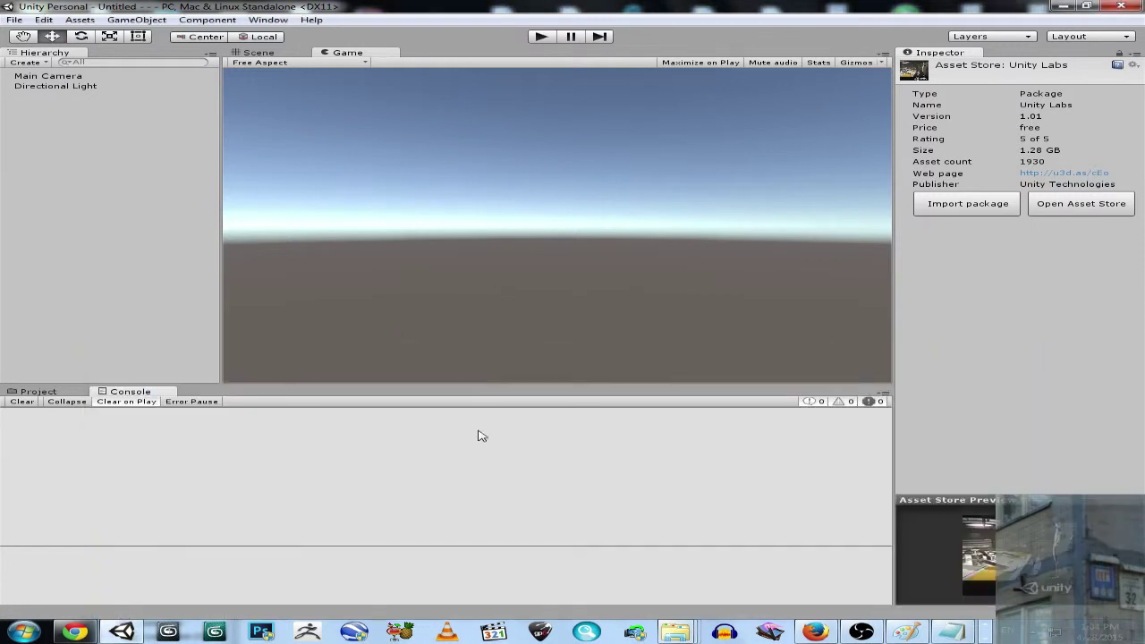
{"action": "left_click", "coordinate": [53, 394]}
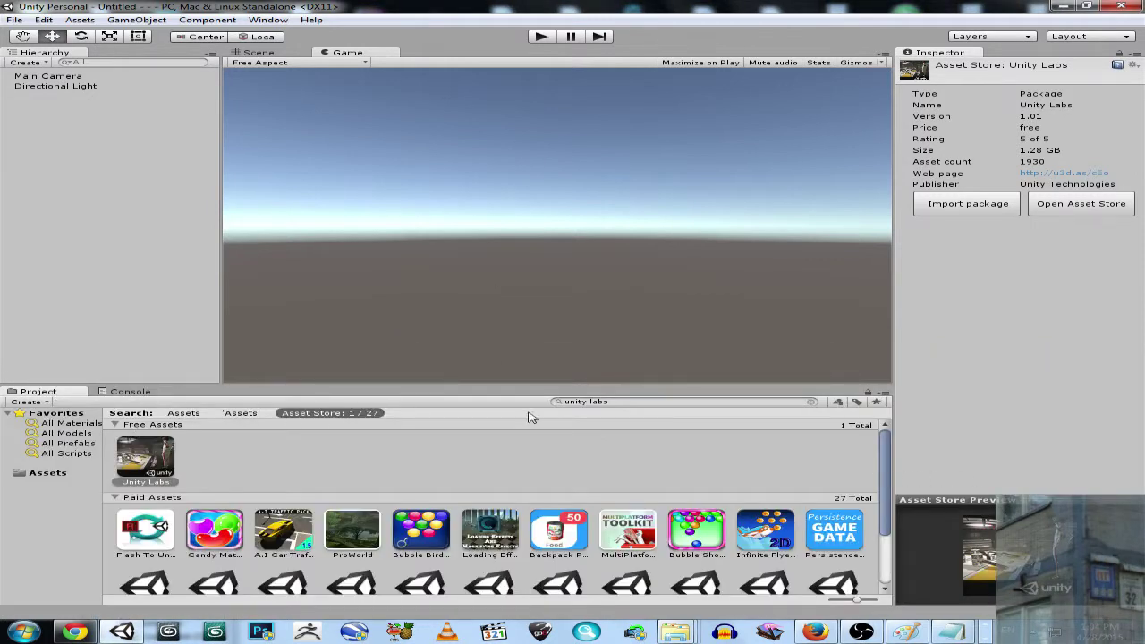
{"action": "left_click", "coordinate": [623, 404]}
{"action": "key", "text": "BackSpace"}
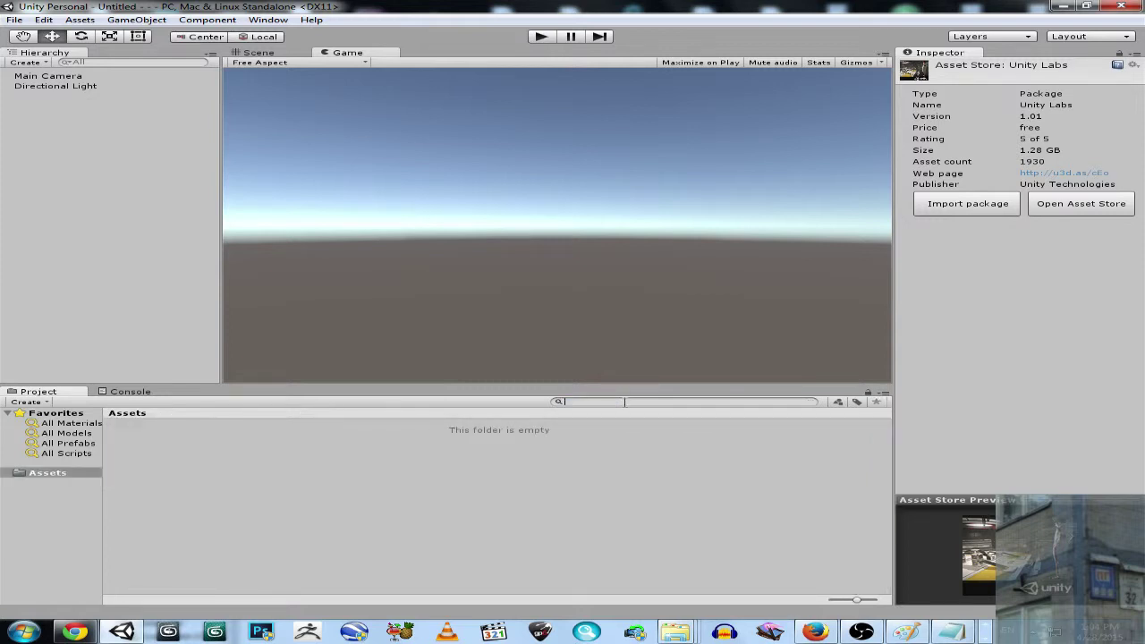
{"action": "type", "text": "sol"}
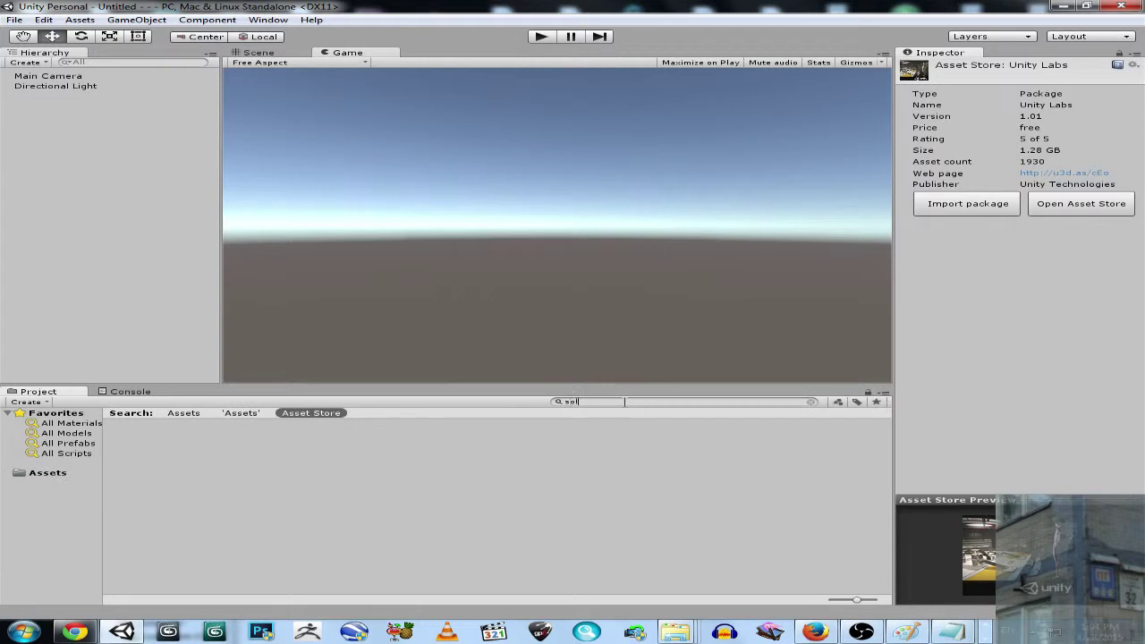
{"action": "type", "text": "dier"}
{"action": "left_click", "coordinate": [244, 414]}
{"action": "left_click", "coordinate": [308, 416]}
{"action": "key", "text": "BackSpace"}
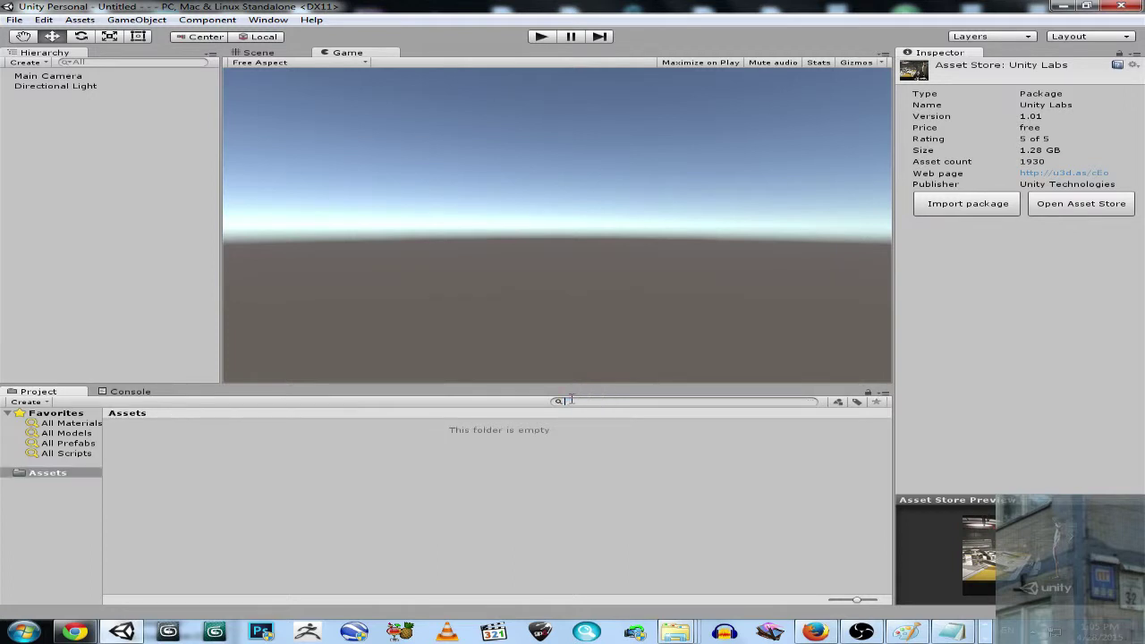
Search the Asset Store for 'sol' and import the free Visual Novel Toolkit package.
{"action": "type", "text": "sol"}
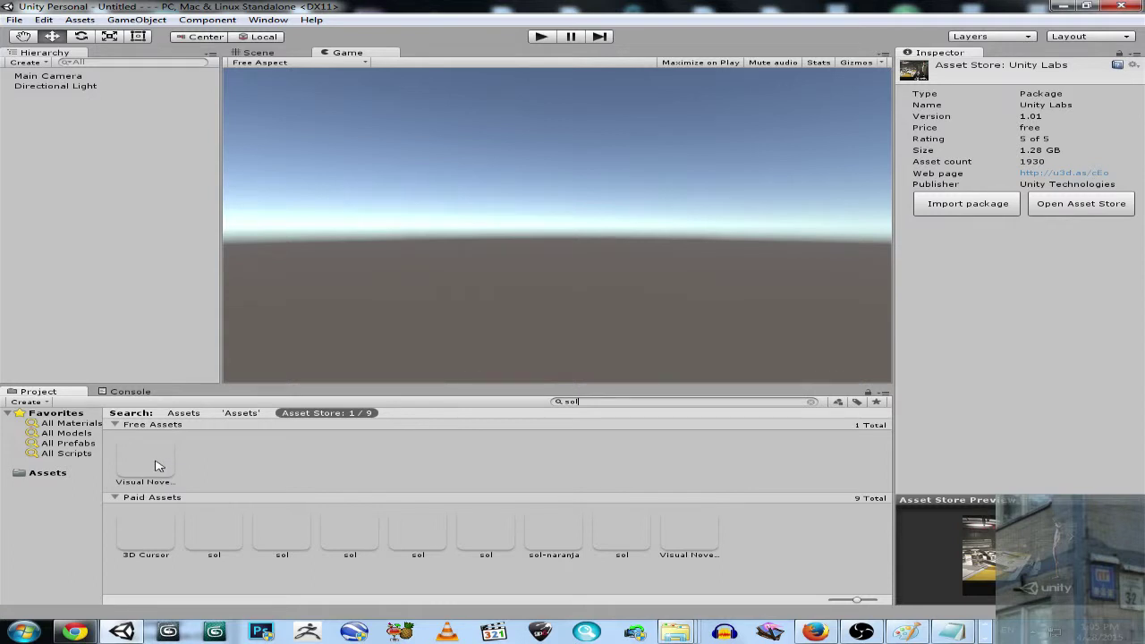
{"action": "left_click", "coordinate": [157, 465]}
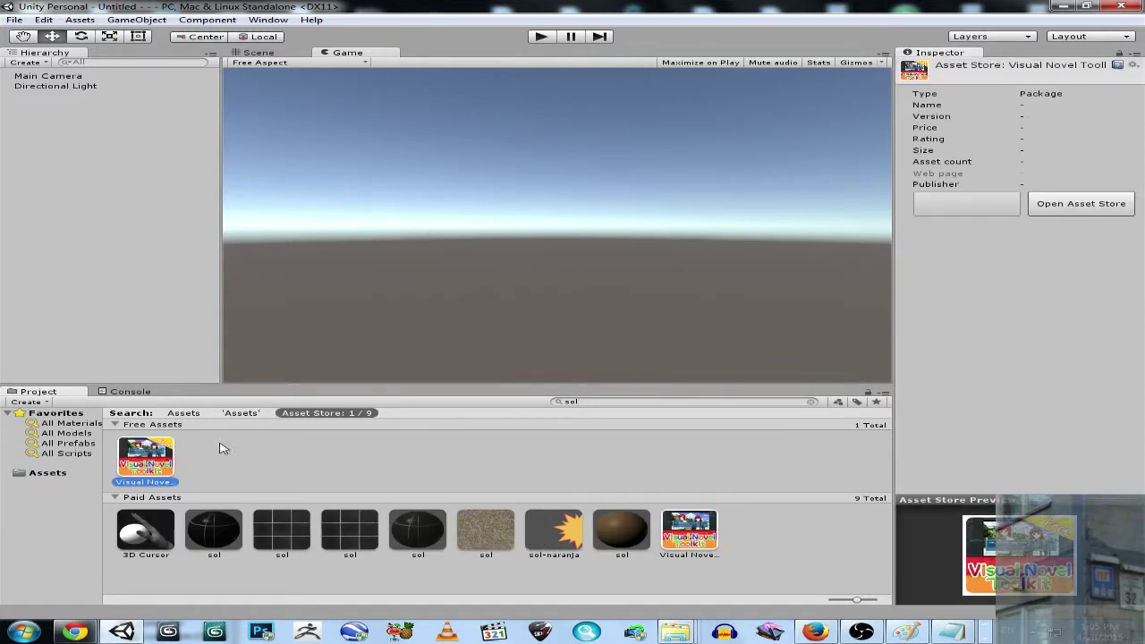
{"action": "left_click", "coordinate": [968, 206]}
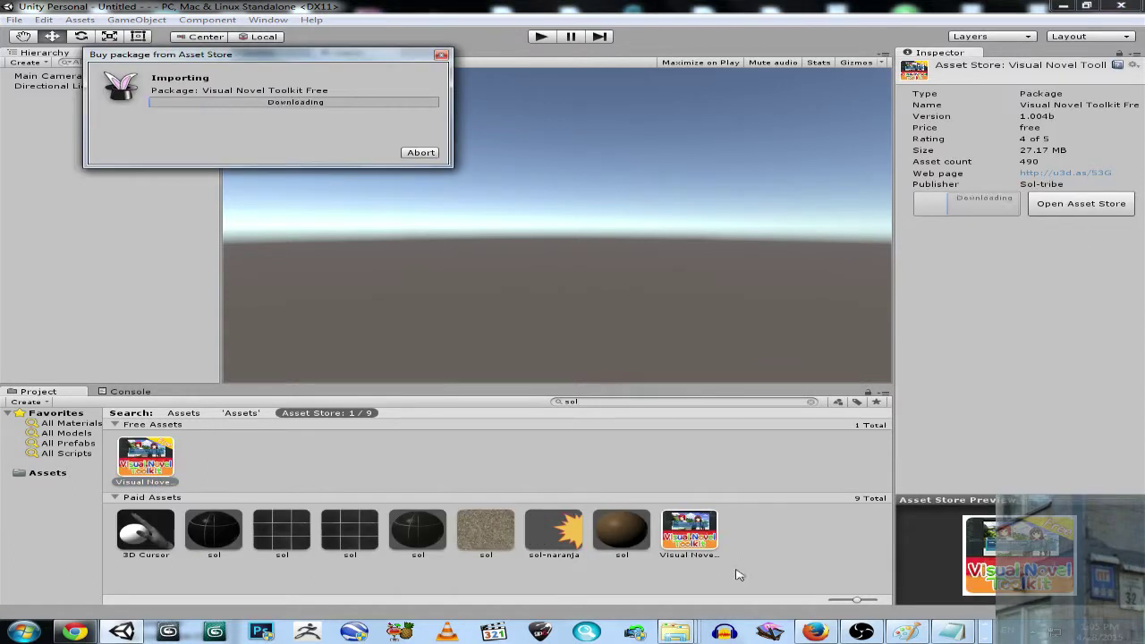
Confirm the new Sol-tribe folder in Asset Store-5.x on D, and check Local Disk (C:) free space.
{"action": "left_click", "coordinate": [673, 633]}
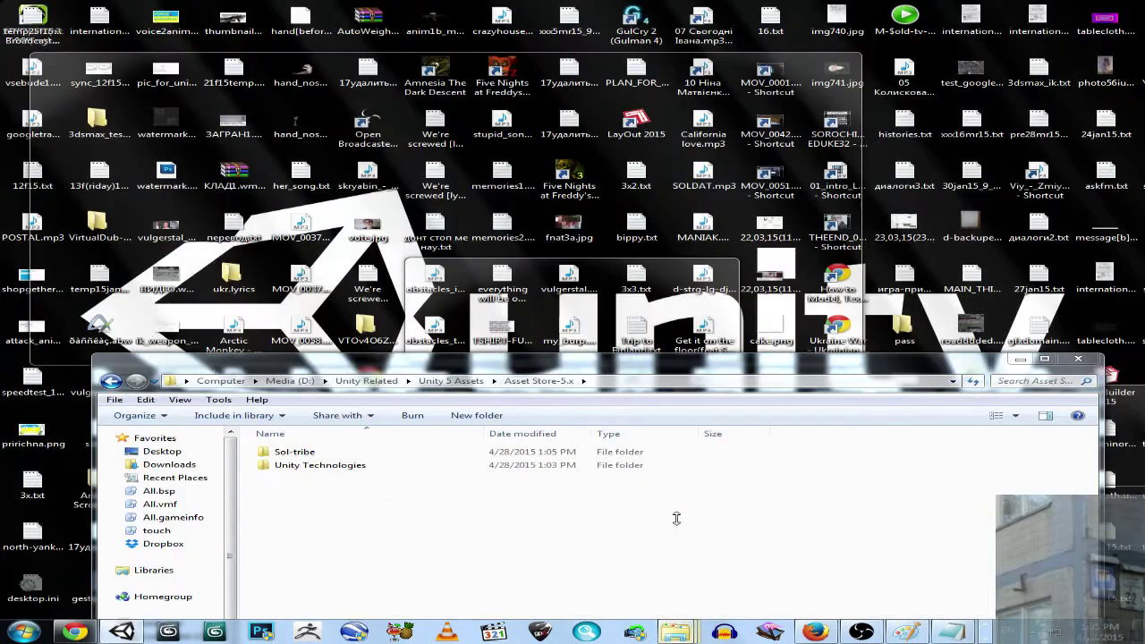
{"action": "left_click", "coordinate": [677, 520]}
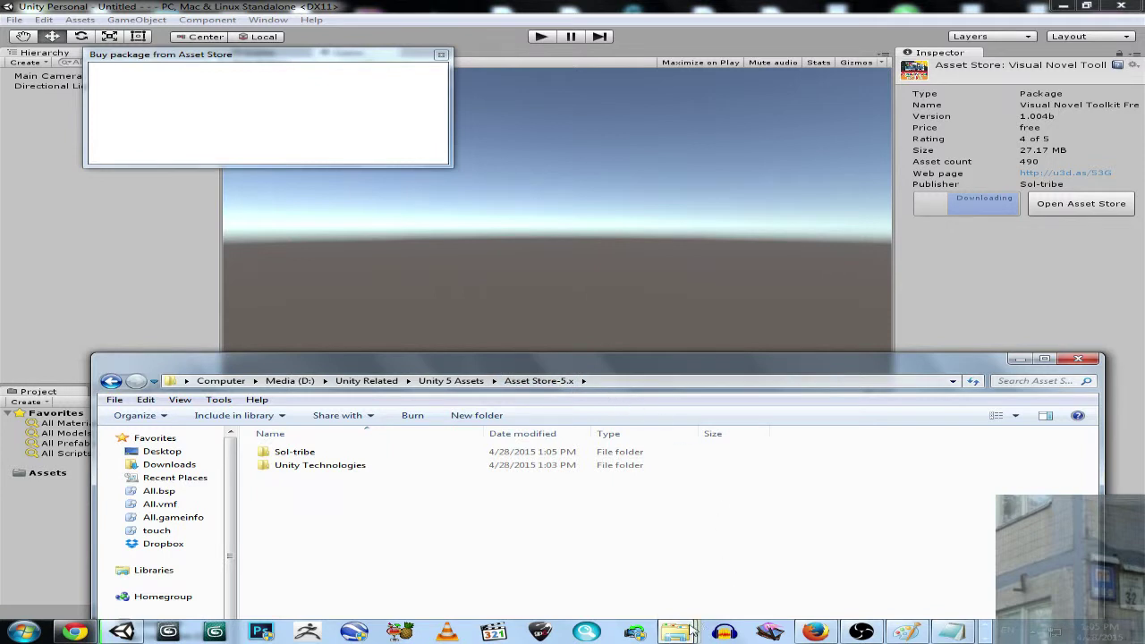
{"action": "mouse_move", "coordinate": [678, 632]}
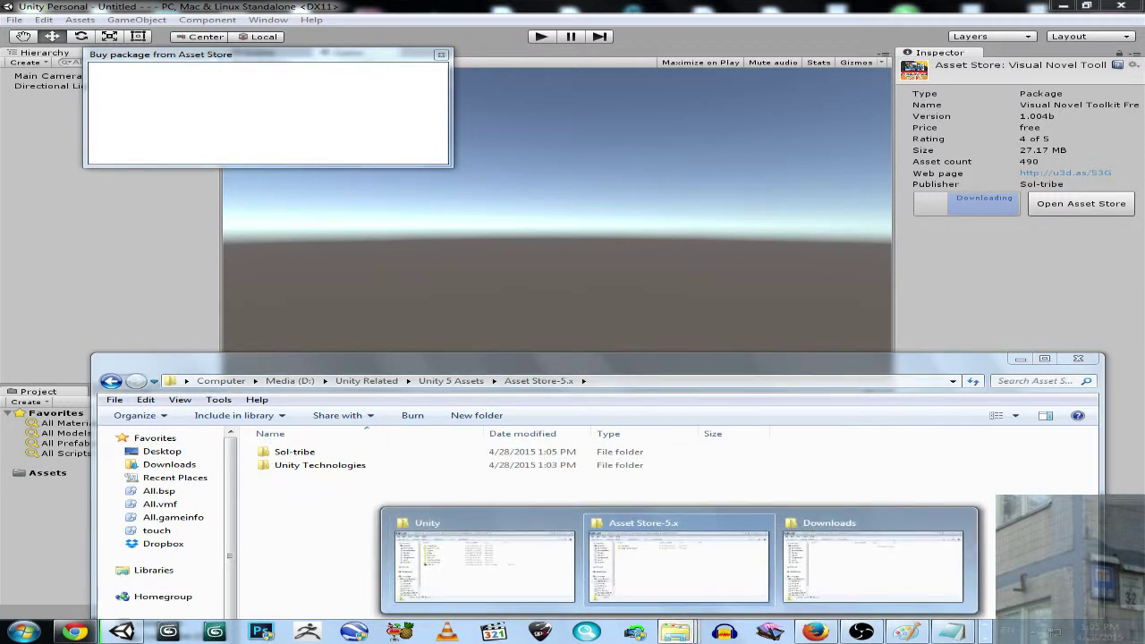
{"action": "key", "text": "super"}
{"action": "key", "text": "Escape"}
{"action": "key", "text": "super+e"}
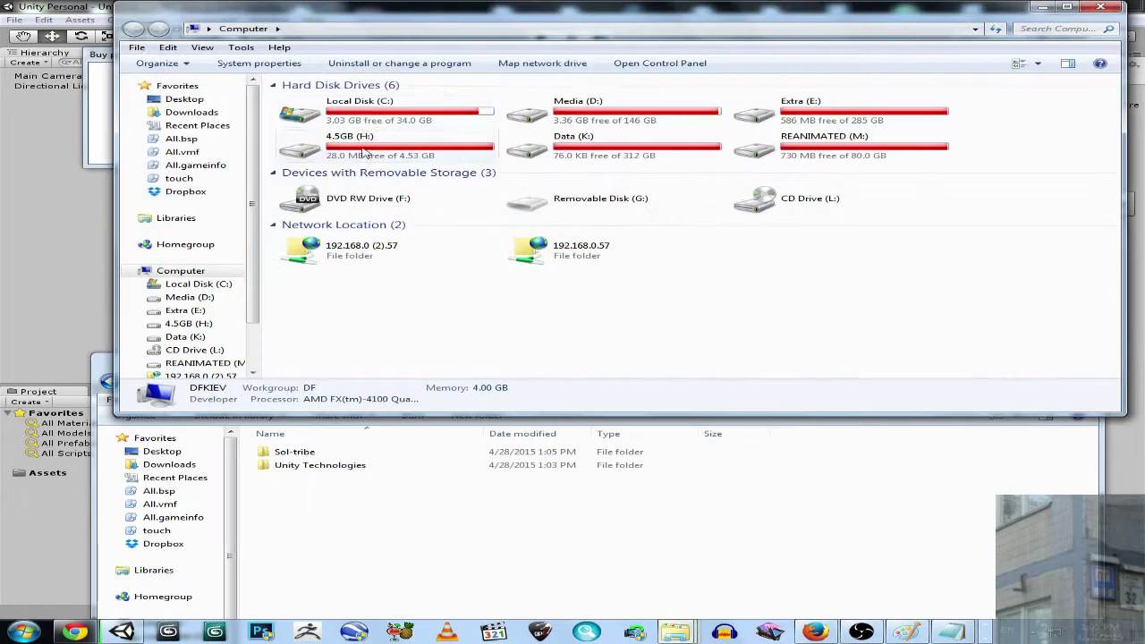
{"action": "left_click", "coordinate": [376, 109]}
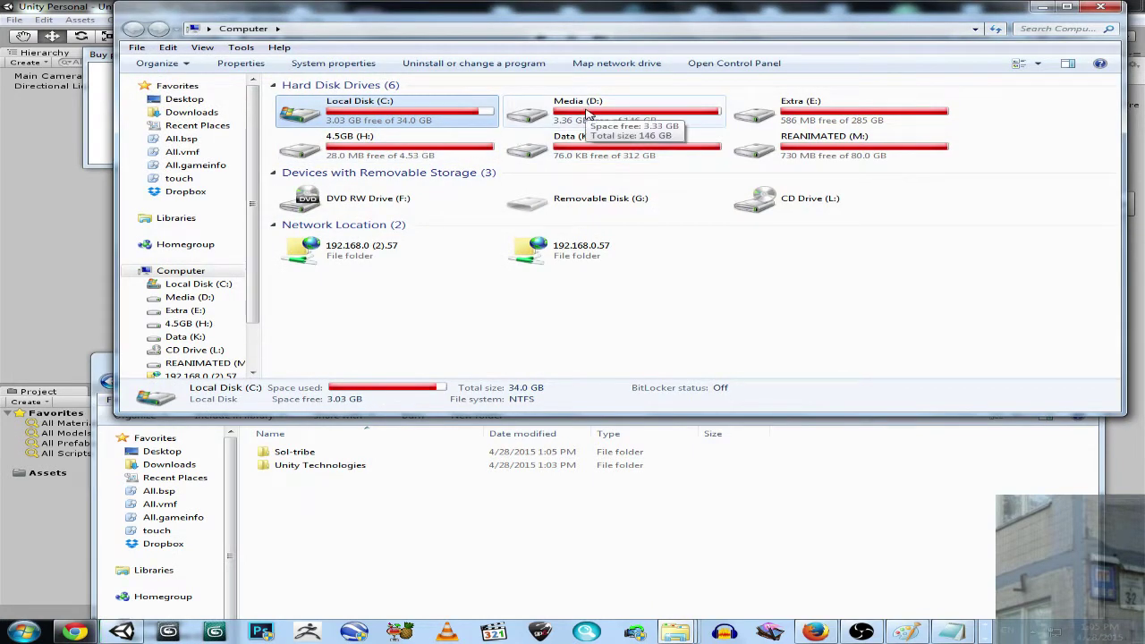
{"action": "left_click", "coordinate": [1100, 7]}
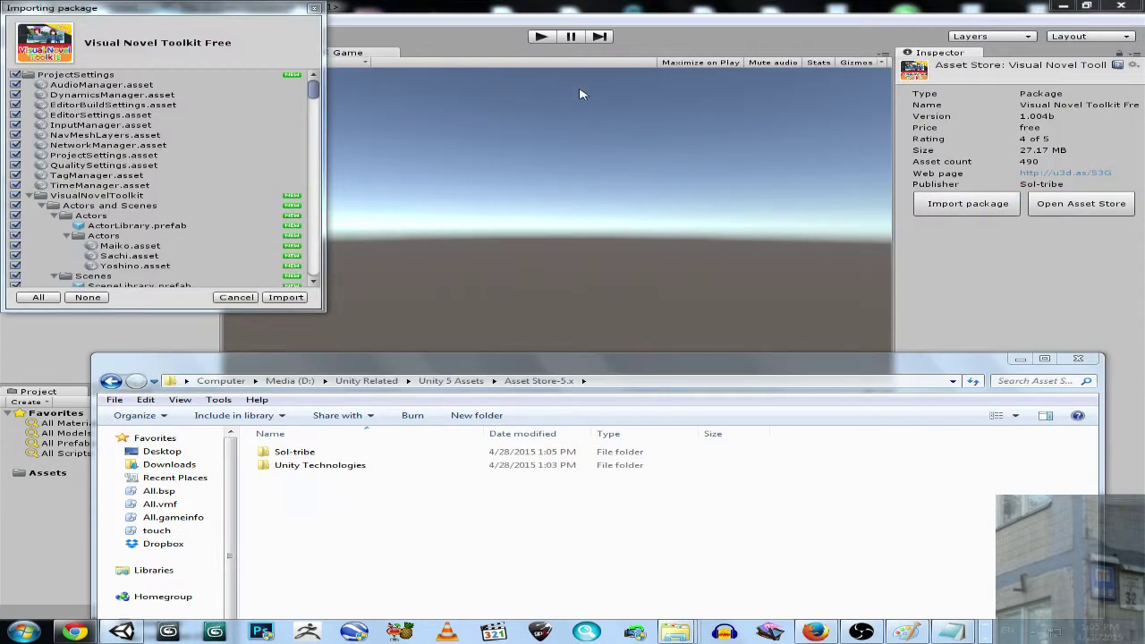
Review the Visual Novel Toolkit Free file list and import all its files into the project.
{"action": "left_click_drag", "start_coordinate": [315, 89], "coordinate": [313, 267]}
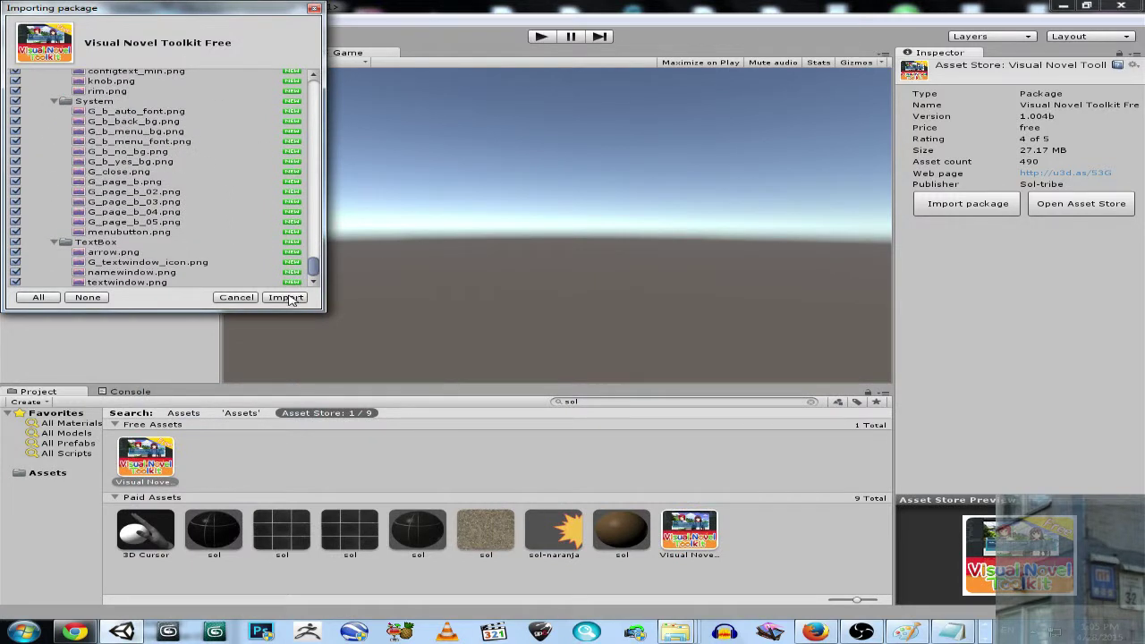
{"action": "left_click", "coordinate": [286, 297]}
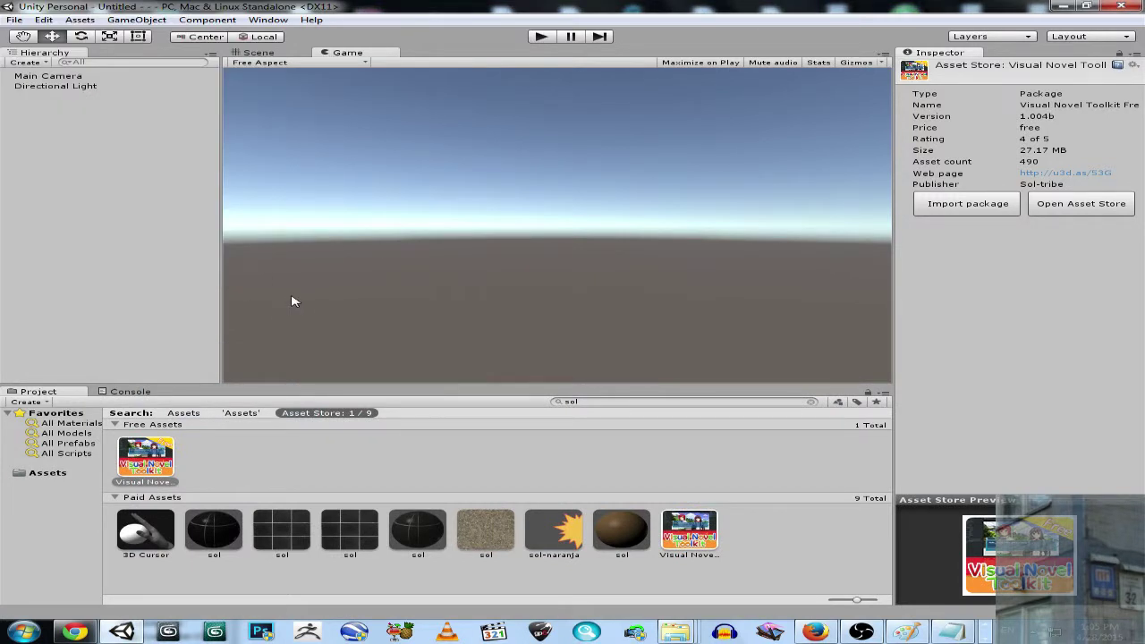